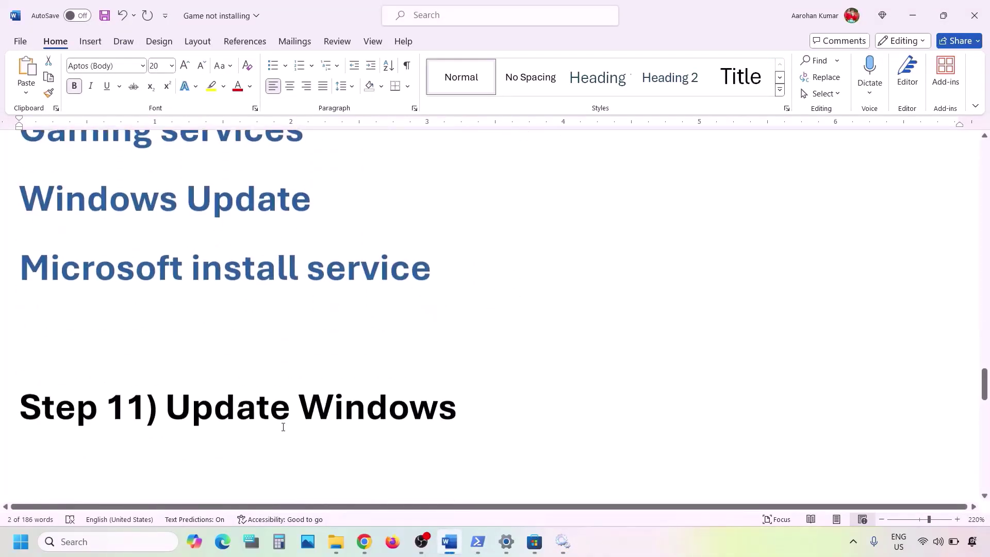
Copy text from the checklist, then start a Windows Update check in Settings.
drag(166, 356, 461, 354)
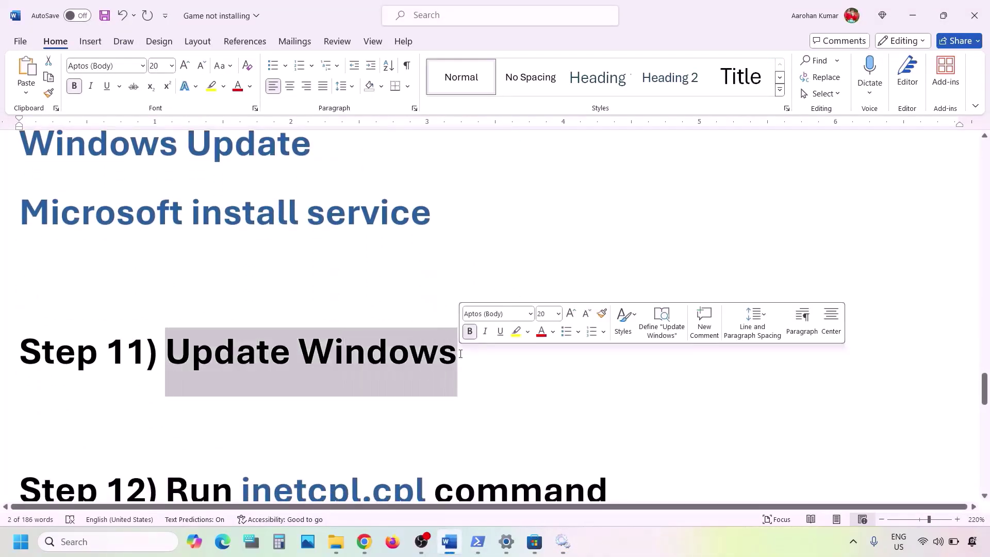
key(ctrl+c)
key(alt+Tab)
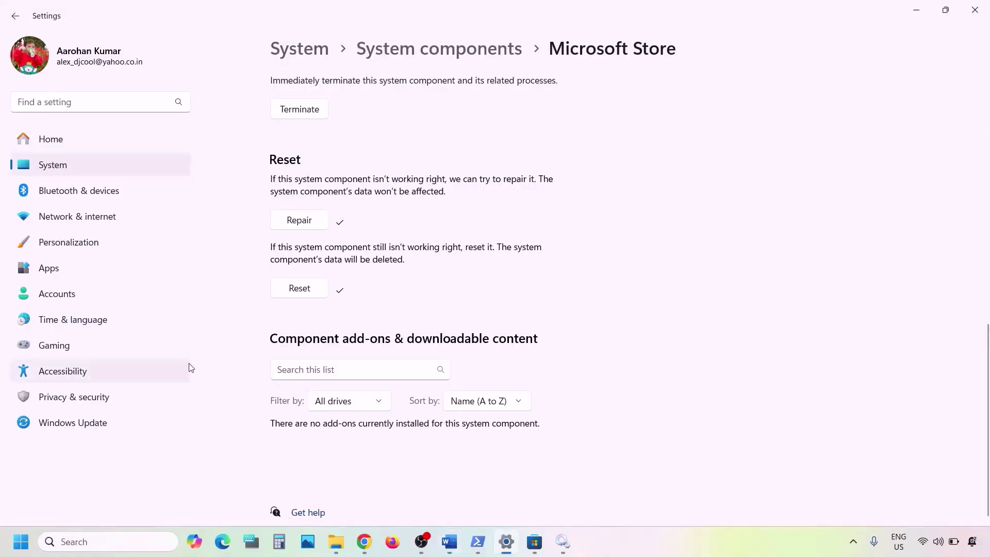
click(106, 416)
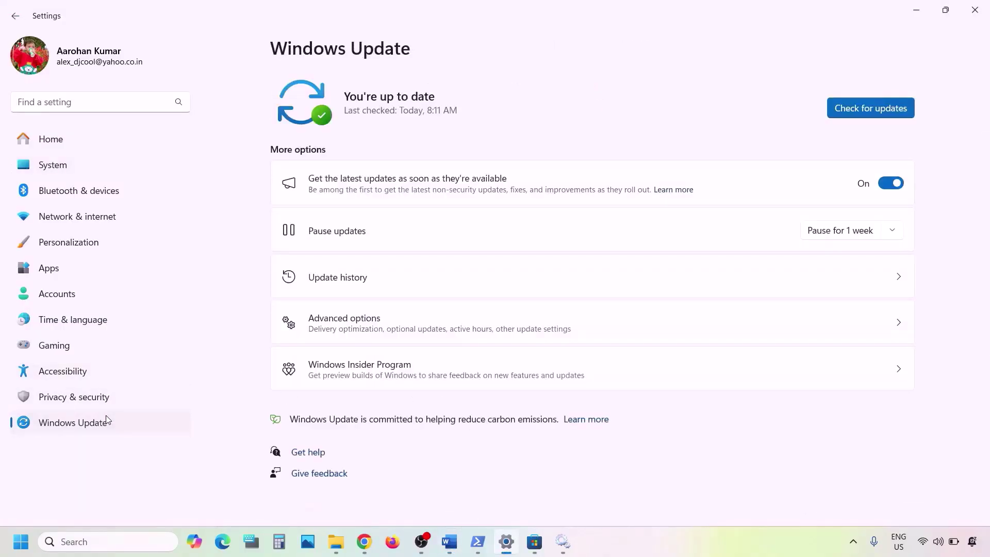
click(892, 114)
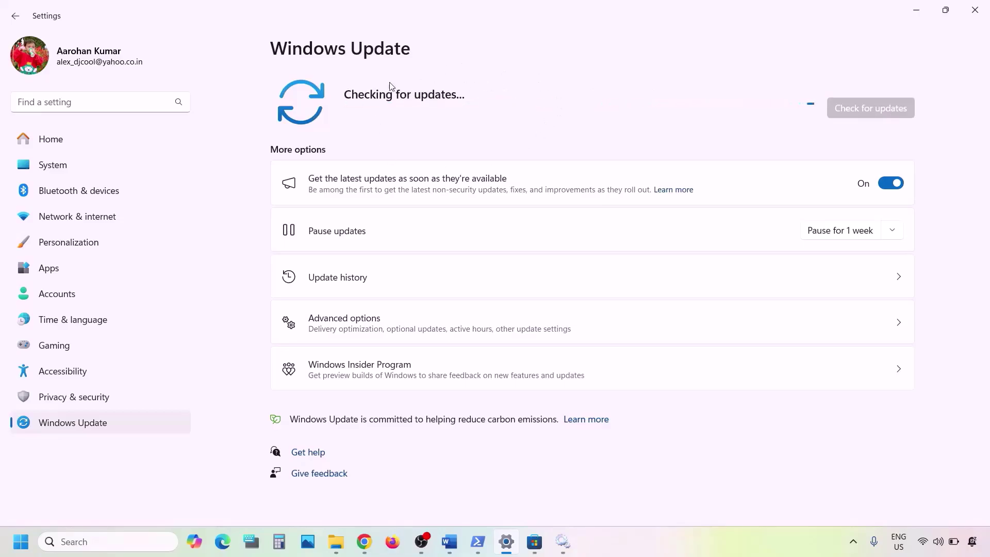
View the Start menu power options, then go back to the Word checklist.
click(21, 541)
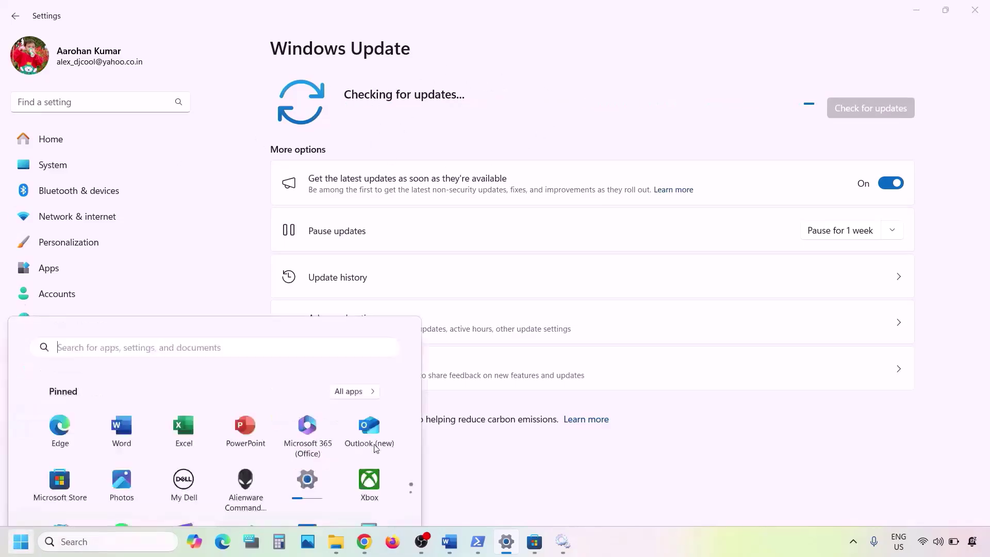
click(375, 498)
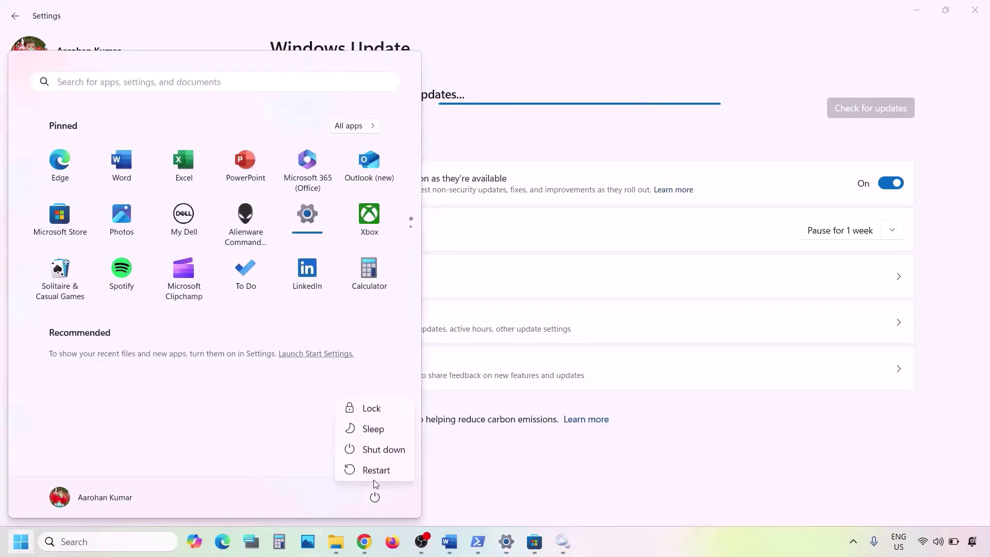
click(594, 451)
click(520, 510)
click(449, 542)
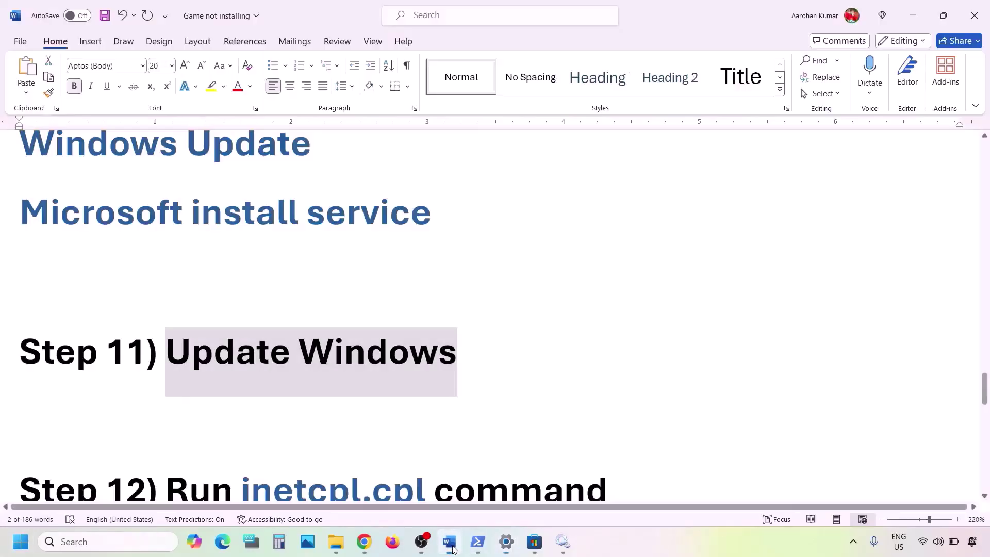
Copy the inetcpl.cpl command from Step 12 and run it through Windows search.
scroll(395, 376, down, 2)
drag(433, 369, 261, 363)
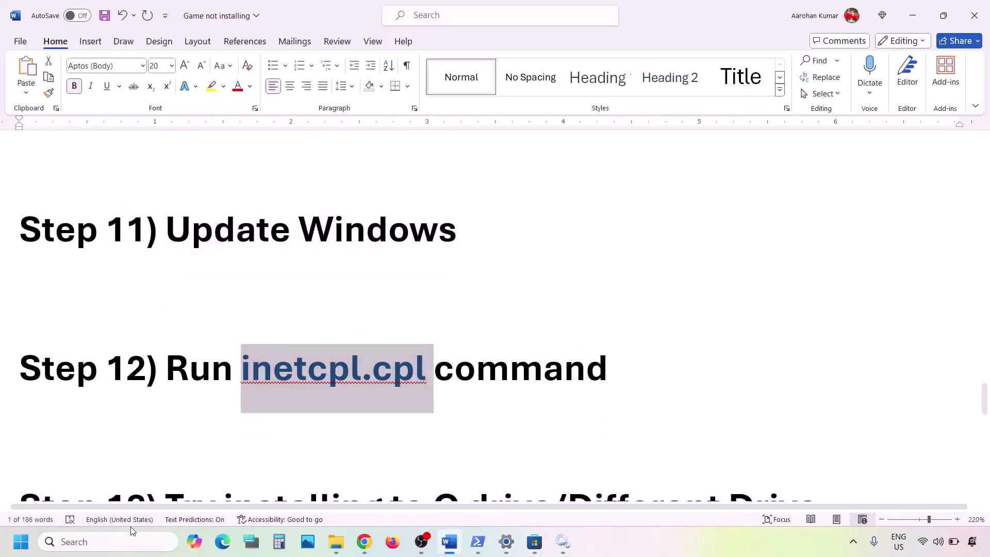
click(118, 544)
key(ctrl+v)
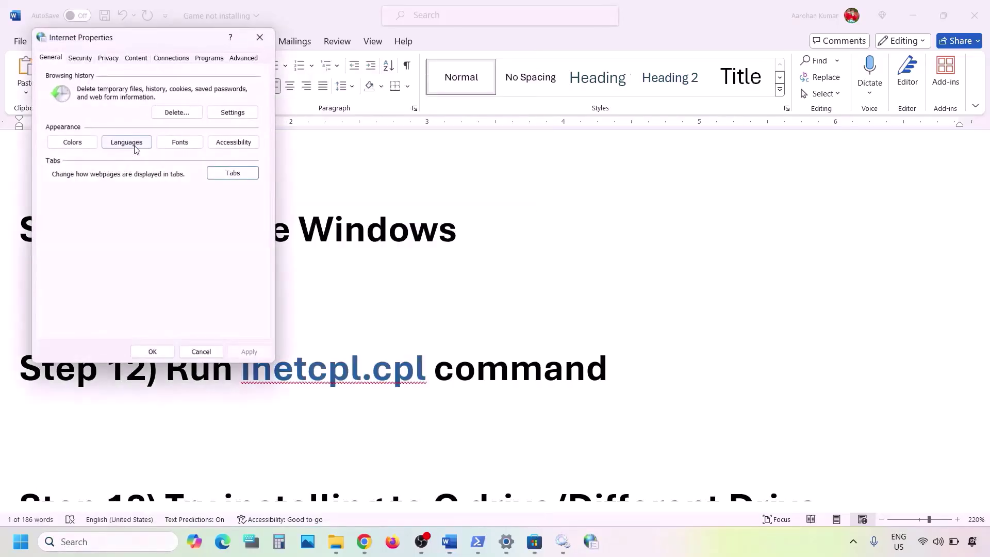
Enable Use TLS 1.3 on the Advanced tab of Internet Properties, then apply and confirm.
click(246, 58)
drag(202, 44, 468, 102)
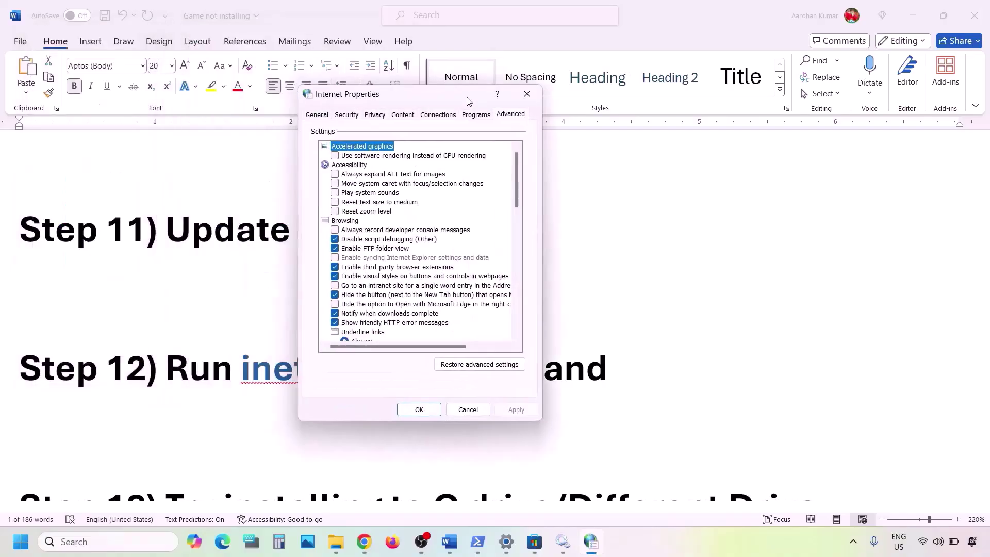
click(510, 117)
scroll(396, 251, down, 10)
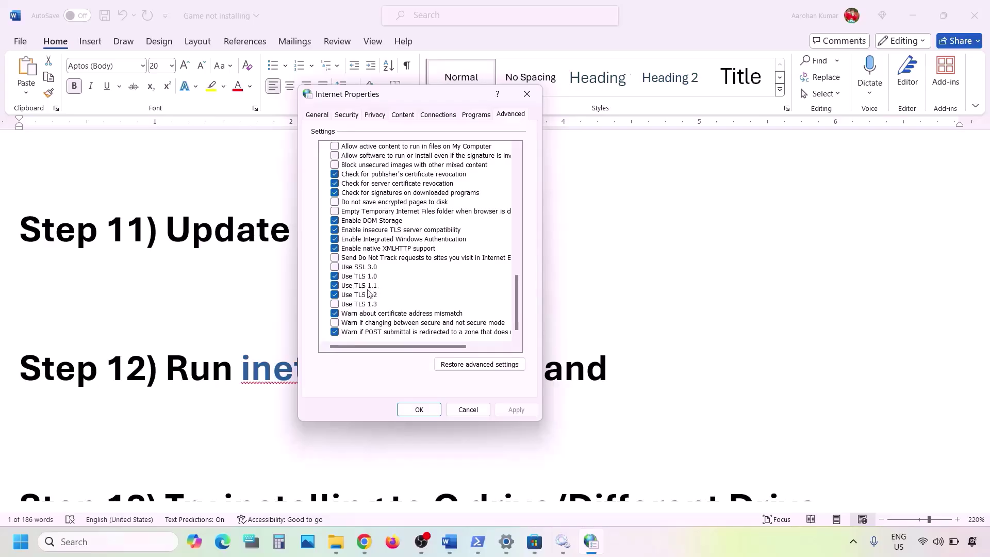
click(335, 305)
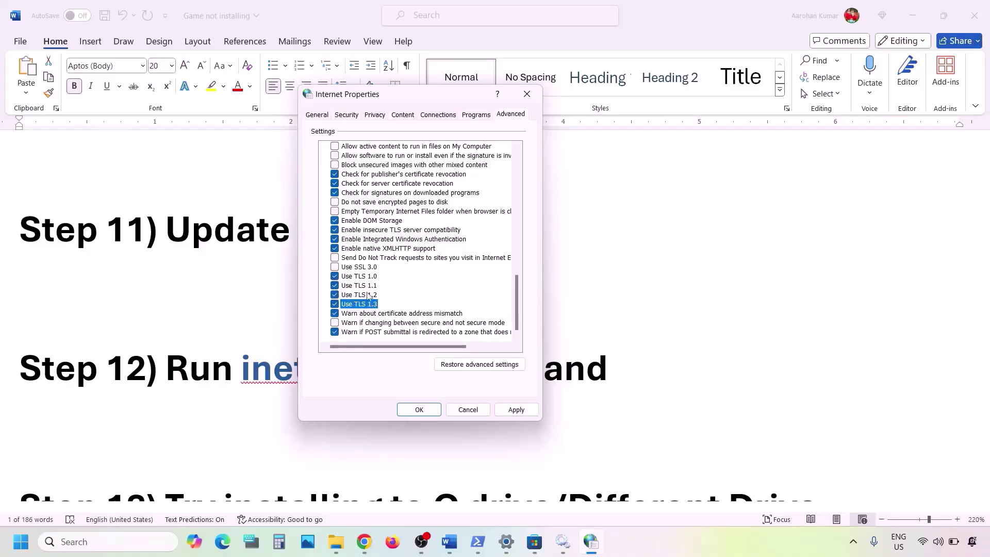
click(514, 410)
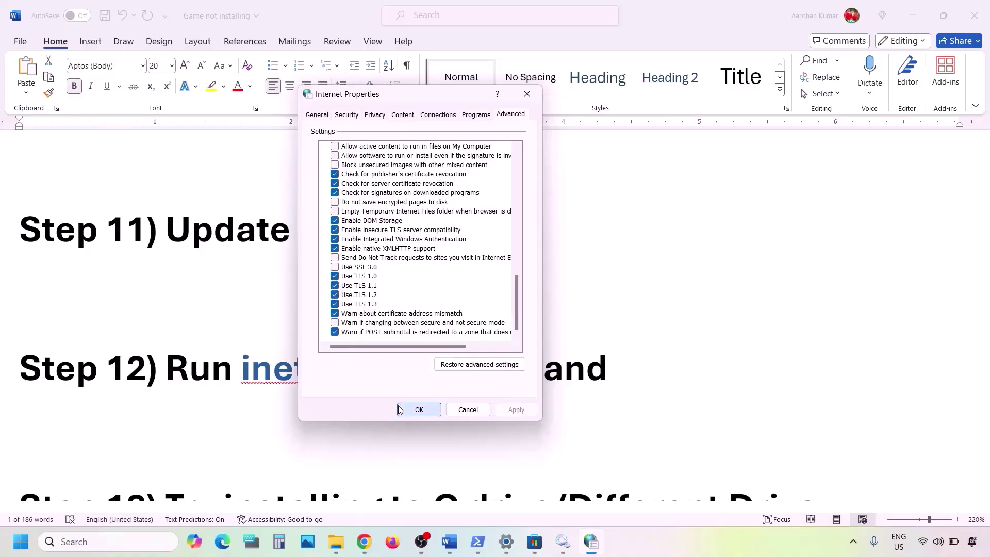
click(400, 410)
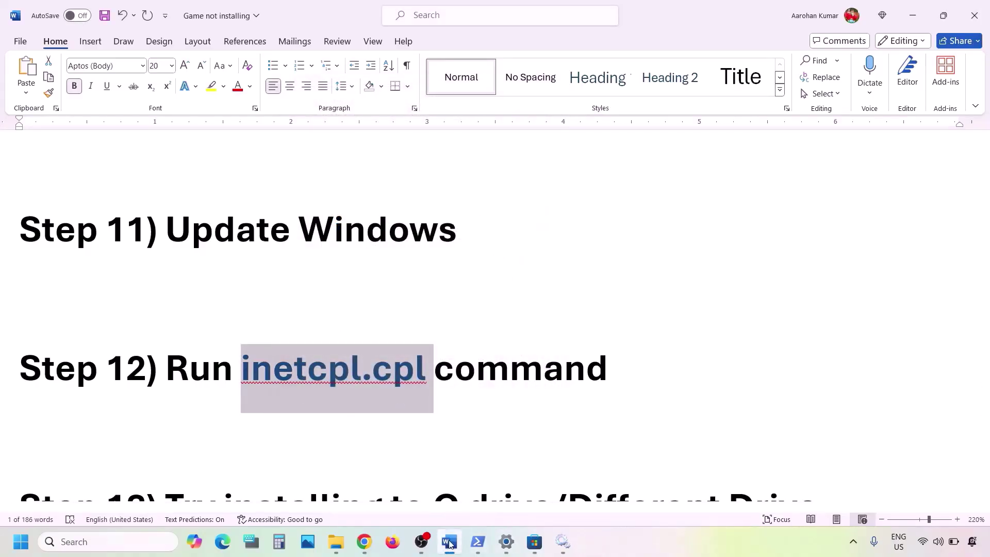
Highlight the Step 13 heading, then go to System > Storage in Settings.
scroll(333, 389, down, 4)
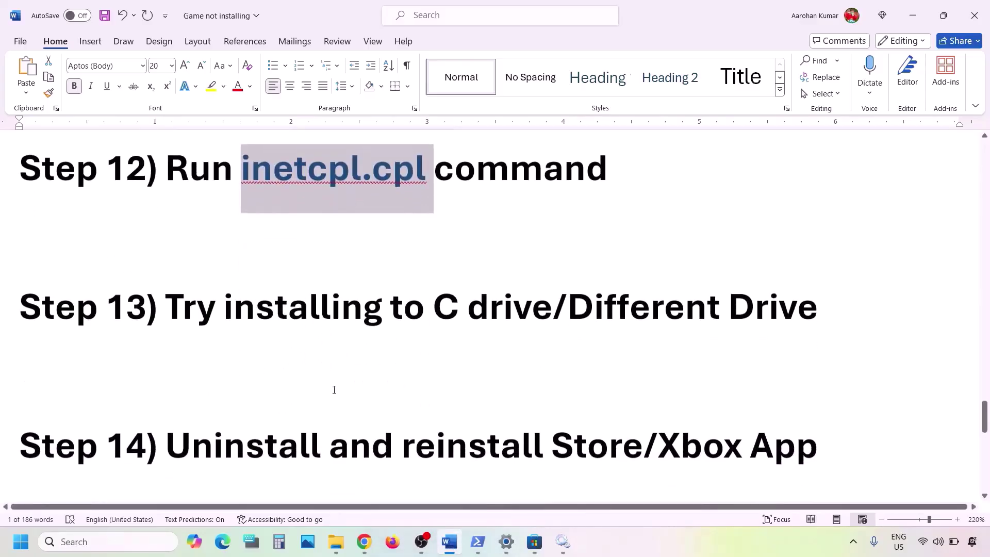
scroll(334, 389, up, 1)
drag(174, 371, 669, 379)
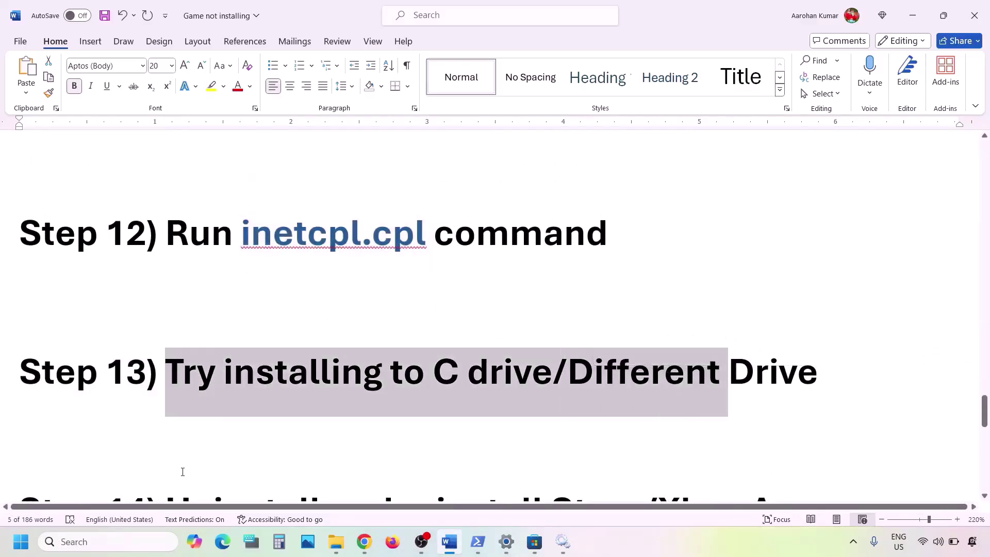
key(alt+Tab)
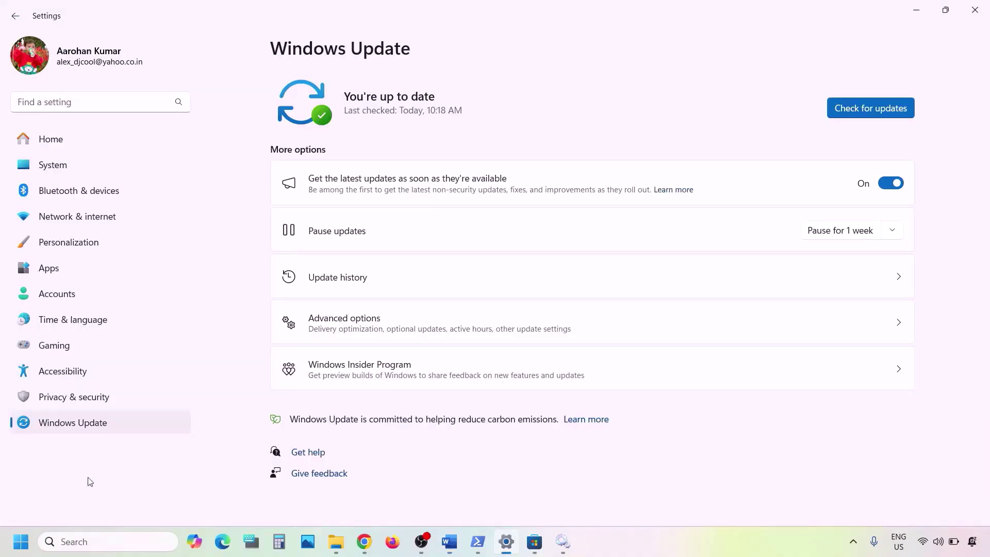
click(54, 160)
scroll(433, 282, down, 2)
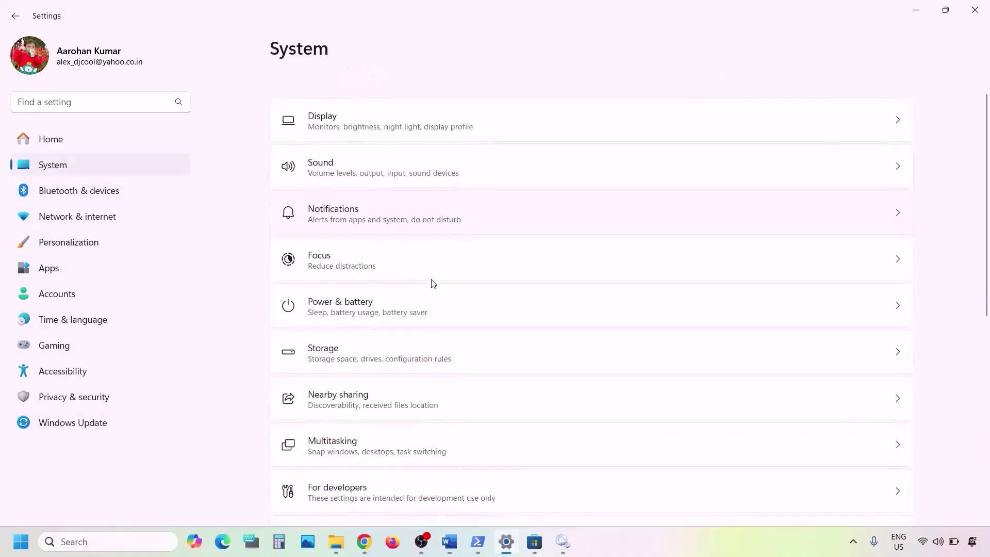
click(339, 342)
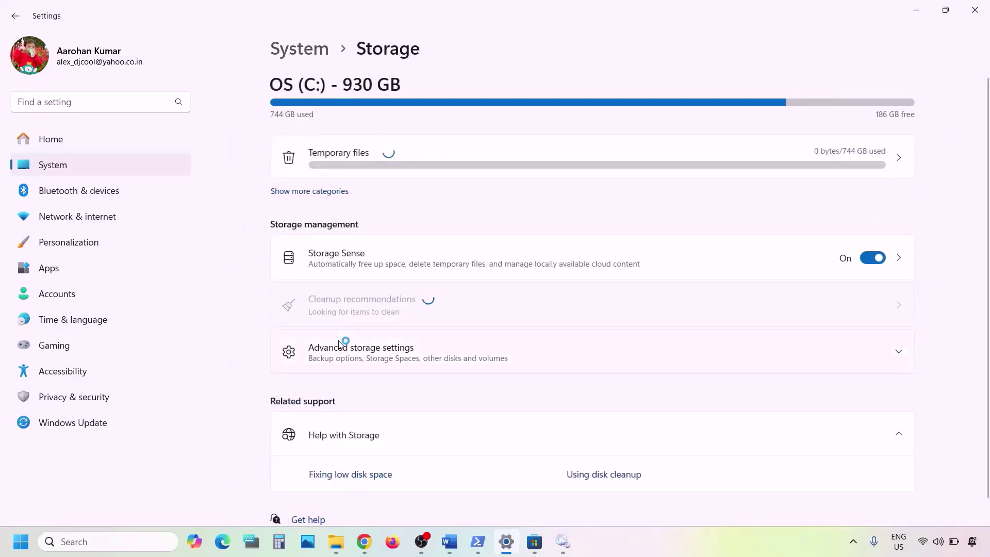
Go to Advanced storage settings > Where new content is saved.
scroll(341, 342, down, 1)
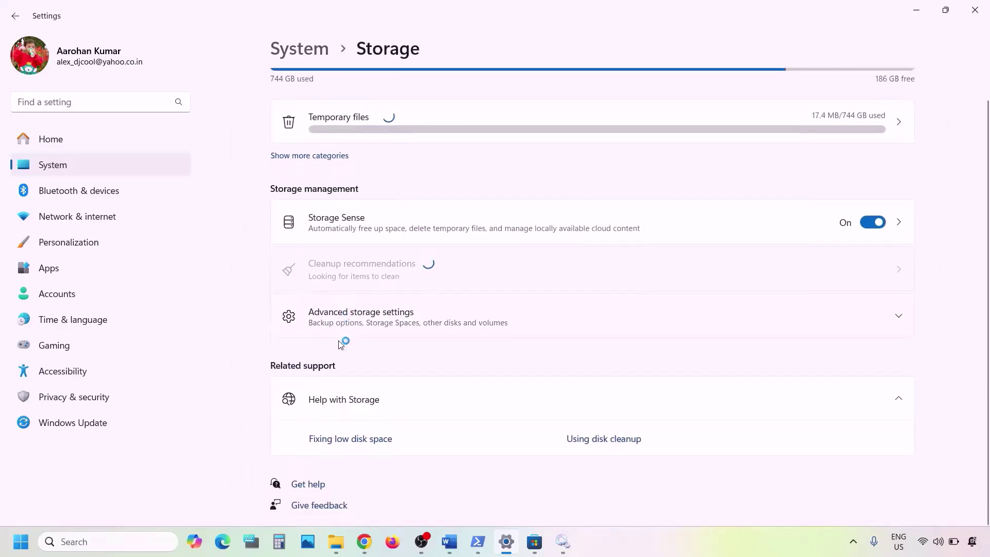
click(369, 323)
scroll(381, 323, down, 1)
scroll(383, 325, down, 1)
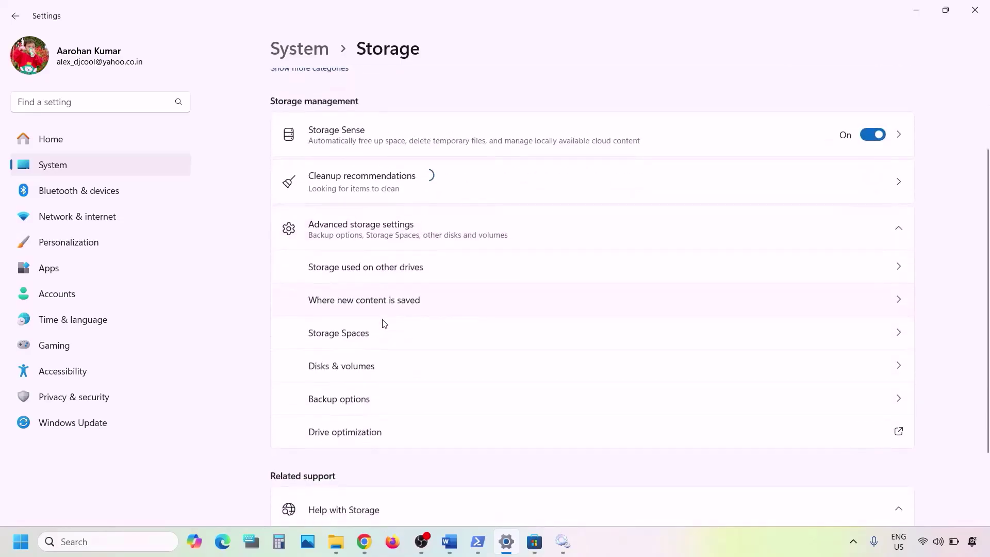
scroll(400, 294, down, 1)
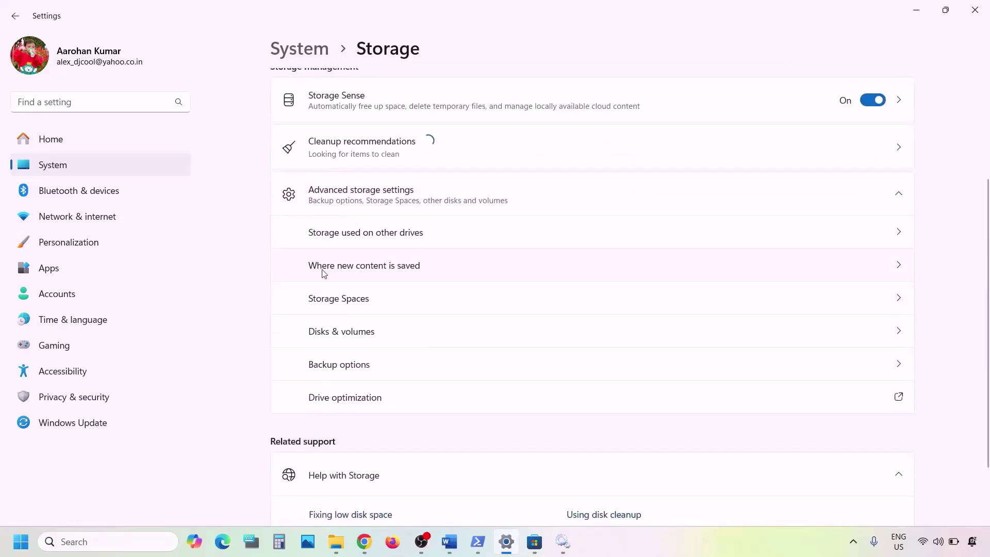
scroll(707, 325, up, 4)
scroll(648, 338, down, 2)
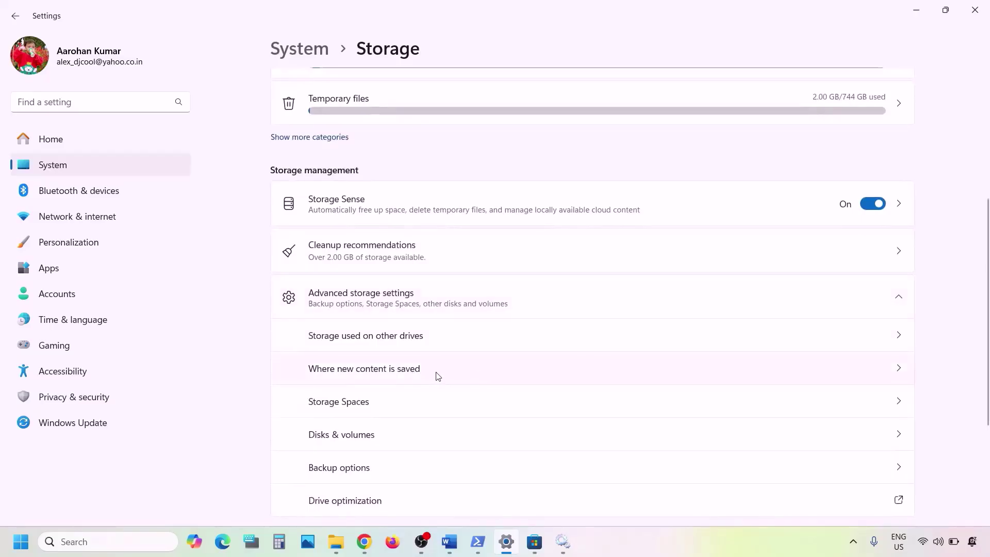
click(436, 375)
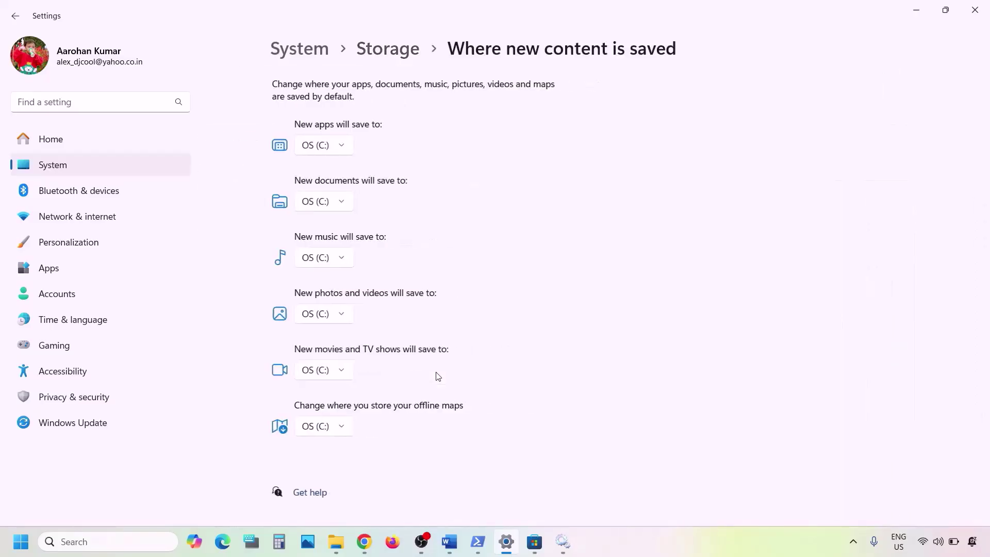
Confirm New apps still saves to OS (C:), then return to the Word checklist.
click(342, 148)
click(393, 151)
click(344, 148)
click(383, 149)
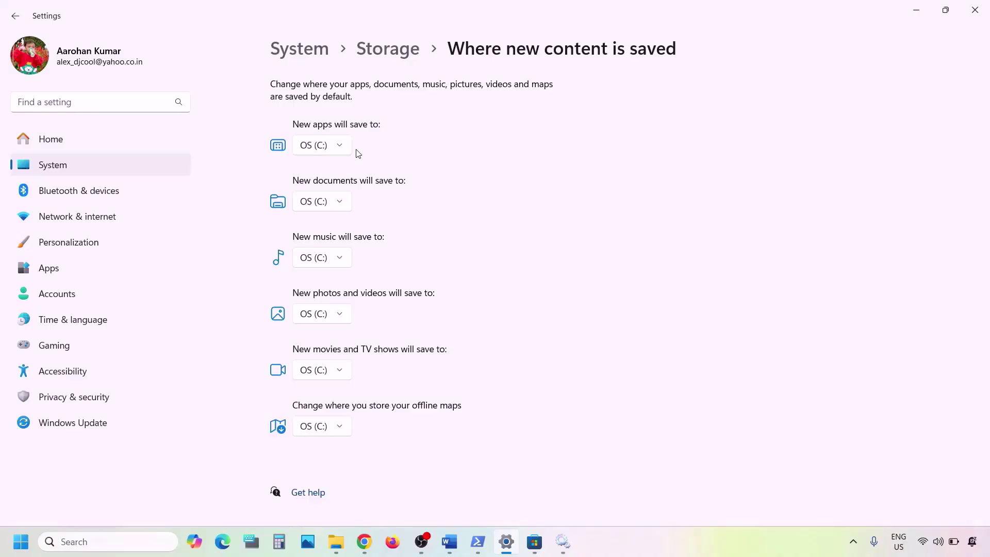
click(343, 149)
click(378, 147)
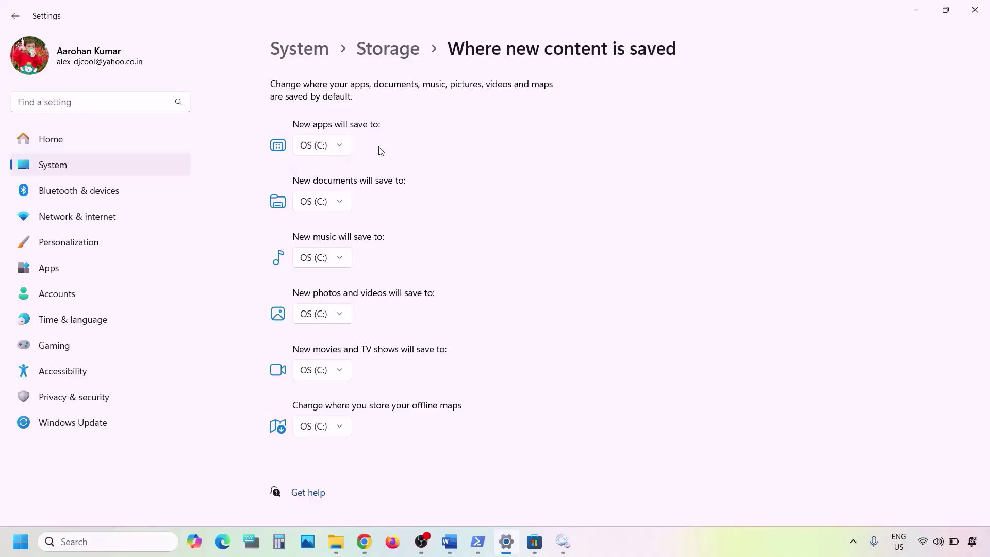
click(460, 550)
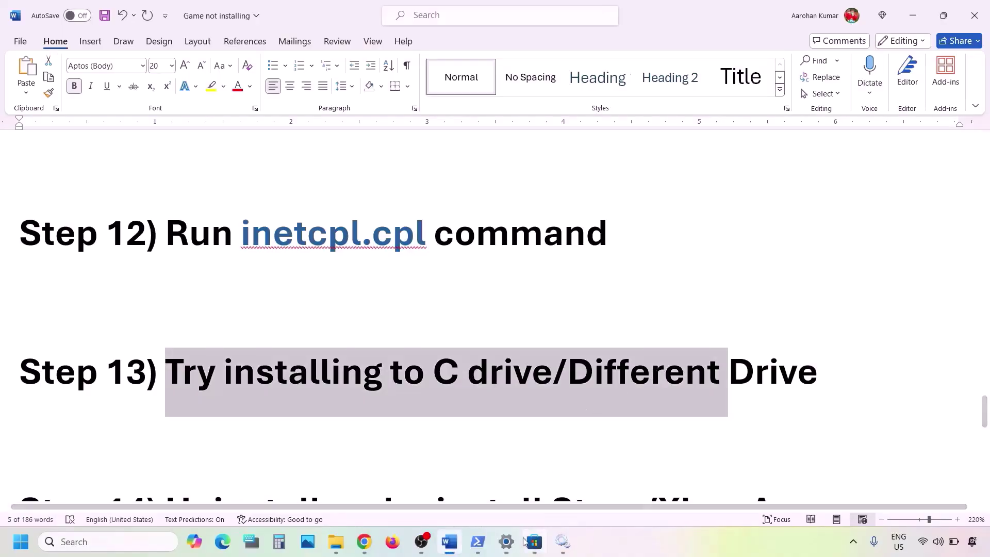
Recheck the New apps drive choice in Settings, then minimize Settings.
mouse_move(547, 538)
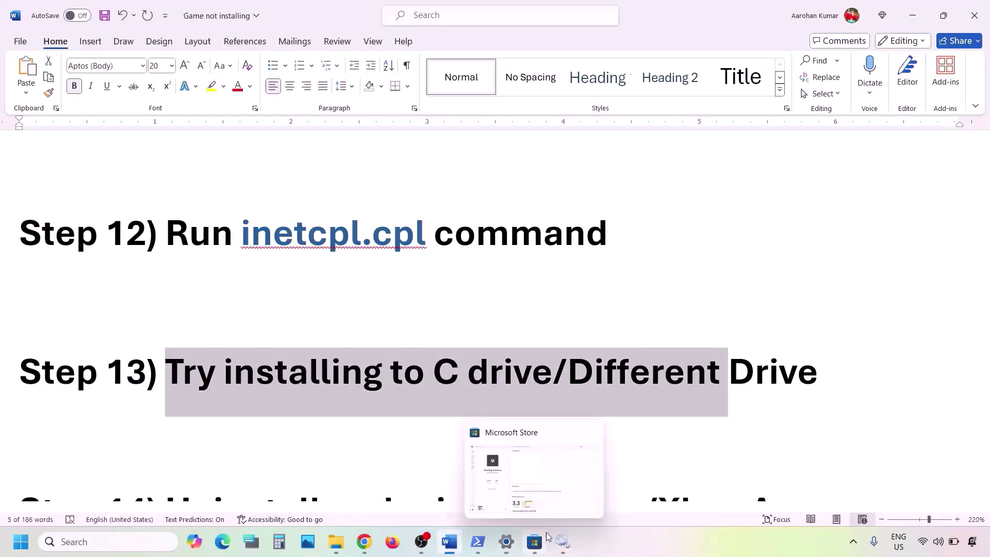
click(505, 540)
click(340, 151)
click(410, 149)
click(916, 9)
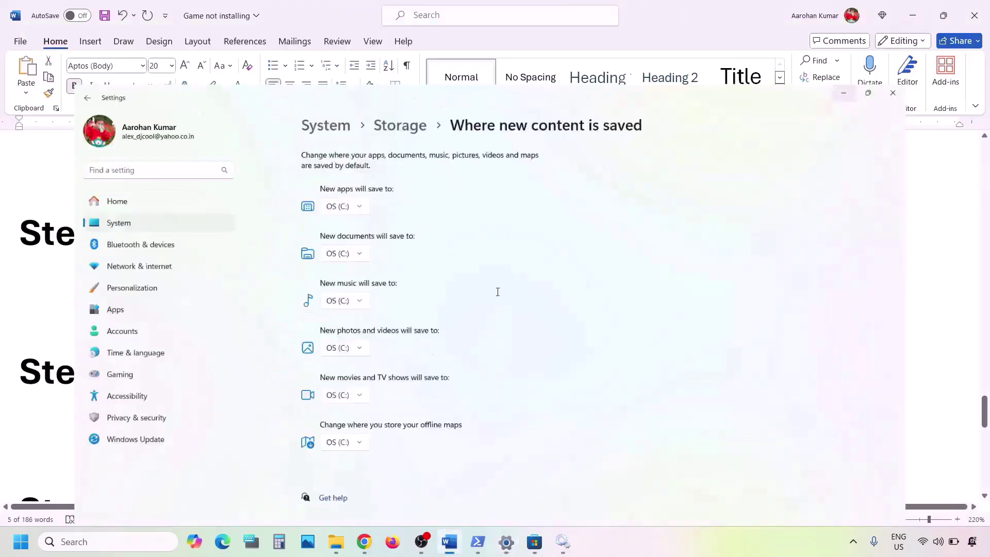
Highlight 'Different Drive' in Step 13, then the Step 14 heading further down.
click(421, 370)
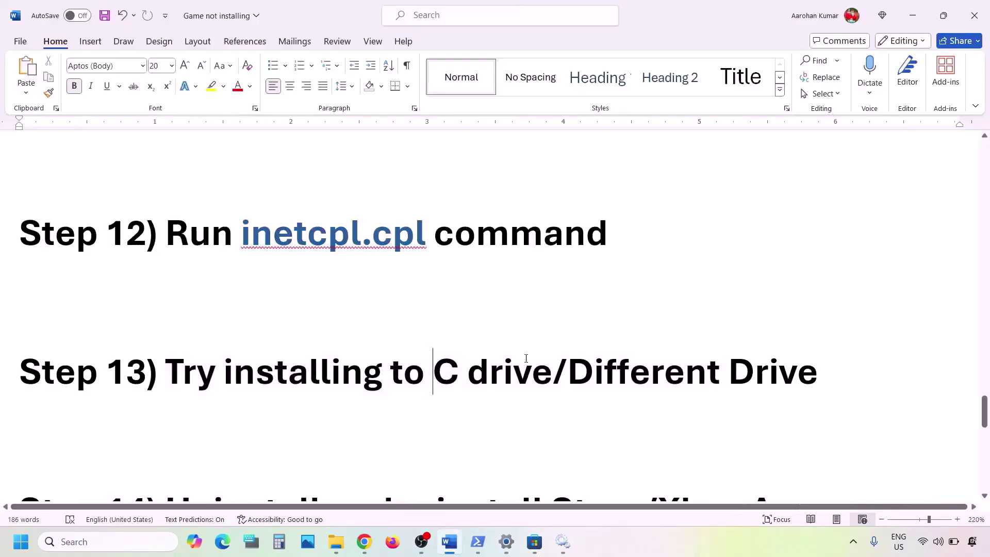
shift+click(581, 371)
drag(594, 377, 781, 357)
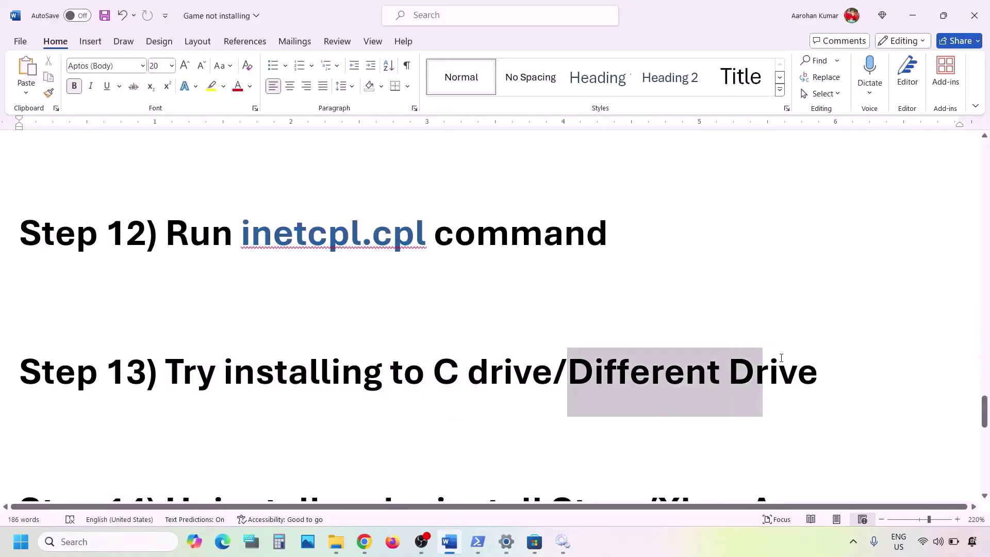
scroll(330, 385, down, 3)
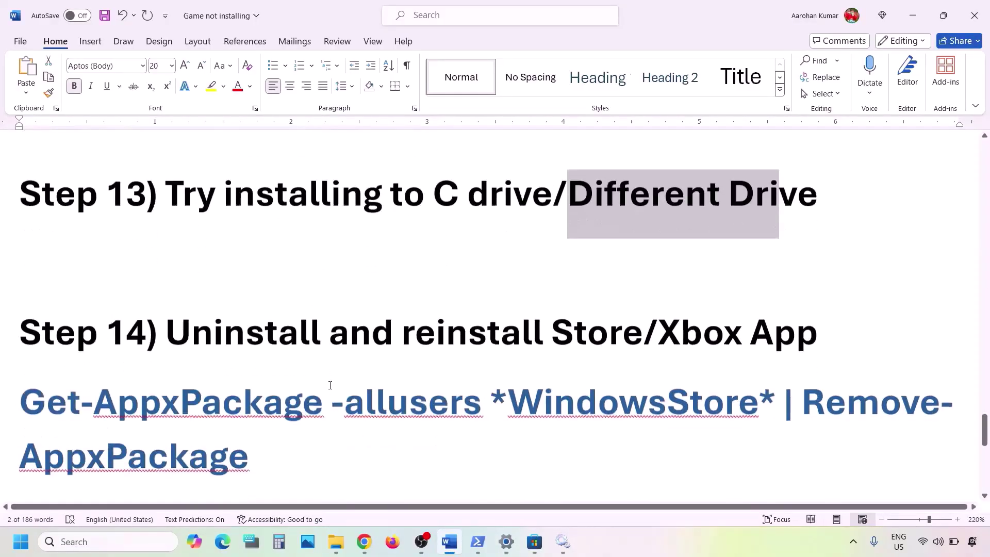
scroll(330, 385, down, 2)
drag(194, 191, 817, 192)
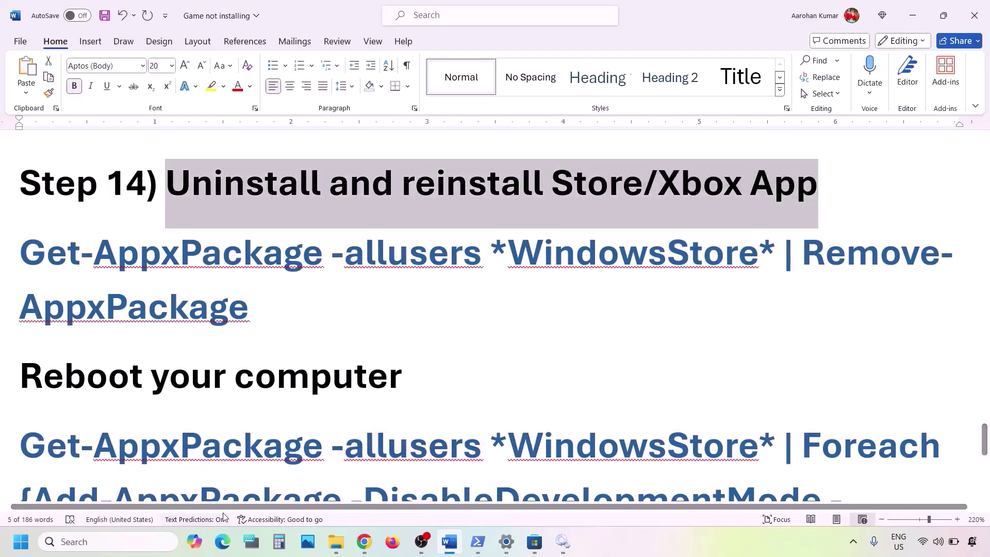
Uninstall the Xbox app from its 'xbox' Windows search result.
click(119, 542)
text(xbox)
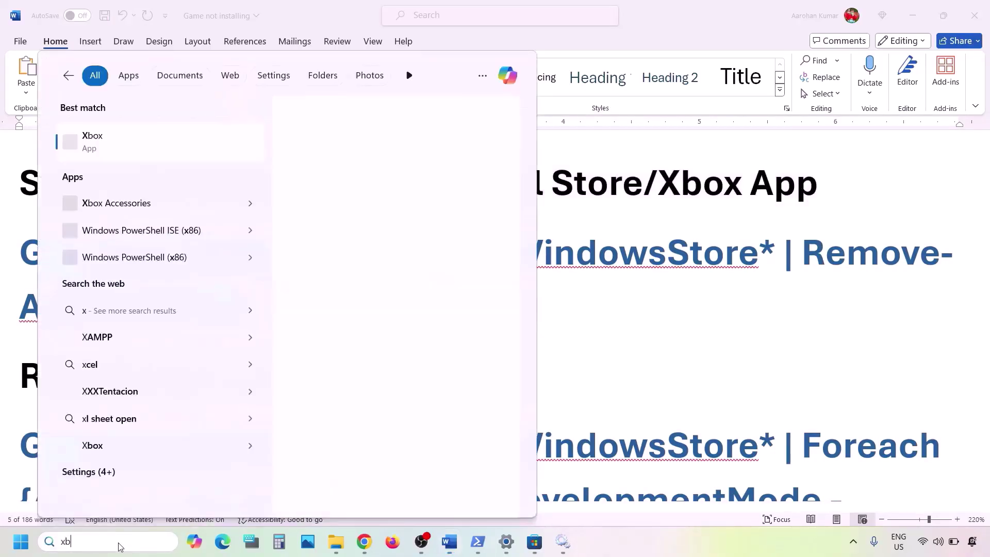
right_click(106, 149)
click(148, 284)
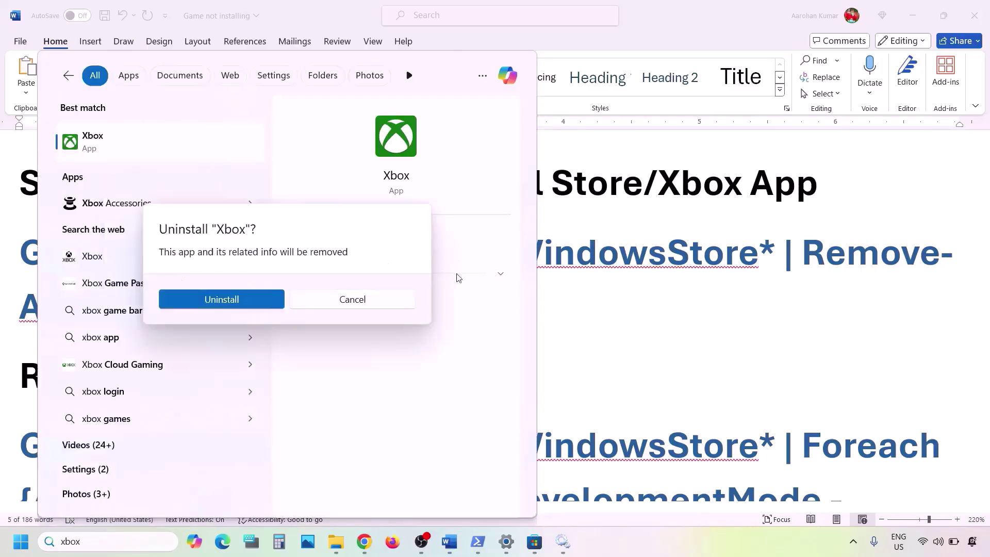
click(242, 299)
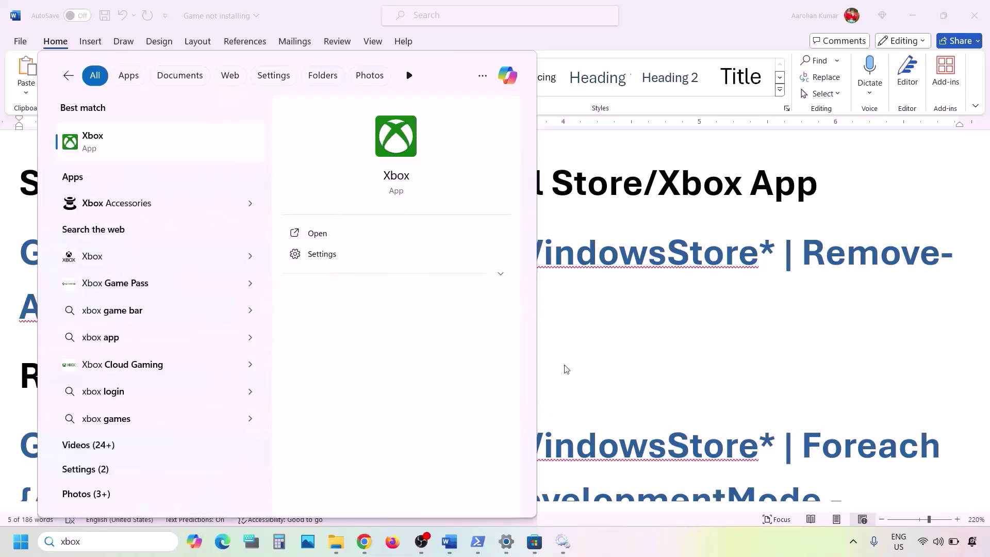
Find the Xbox App in Microsoft Store and click Get to reinstall it.
click(533, 542)
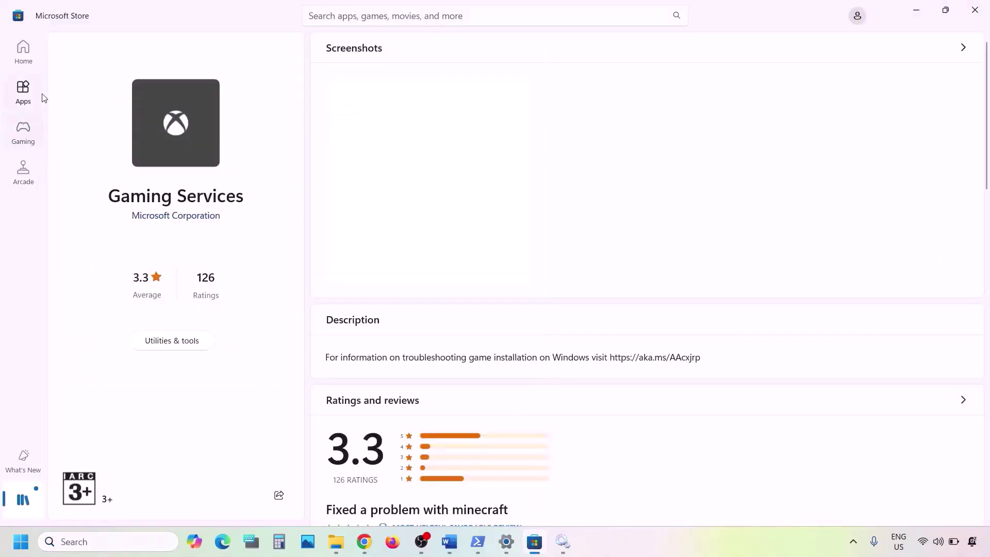
click(362, 12)
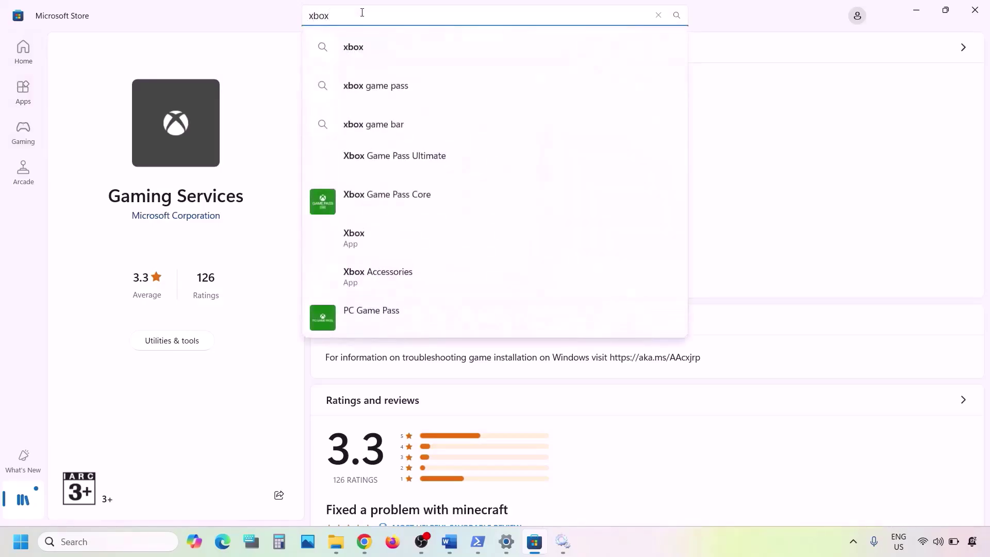
click(376, 237)
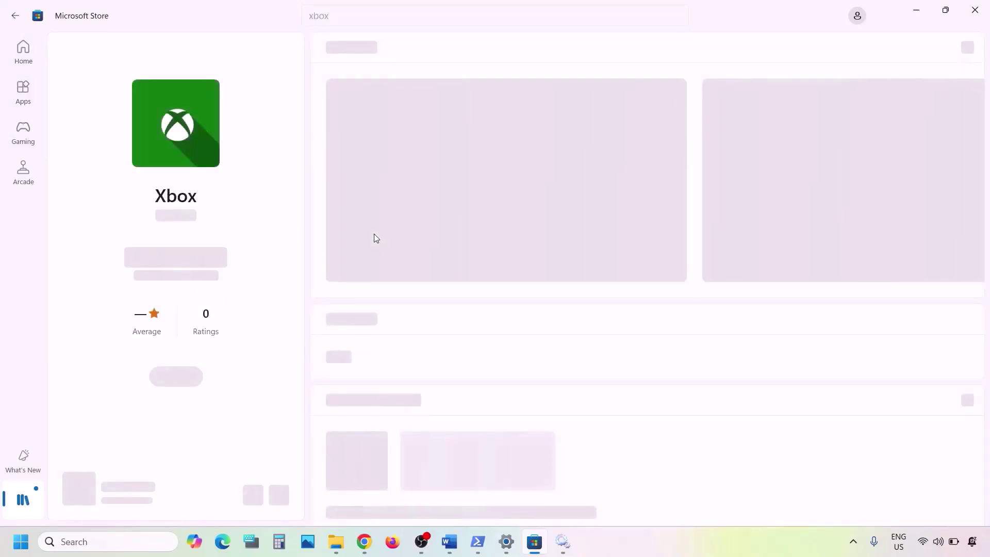
click(175, 254)
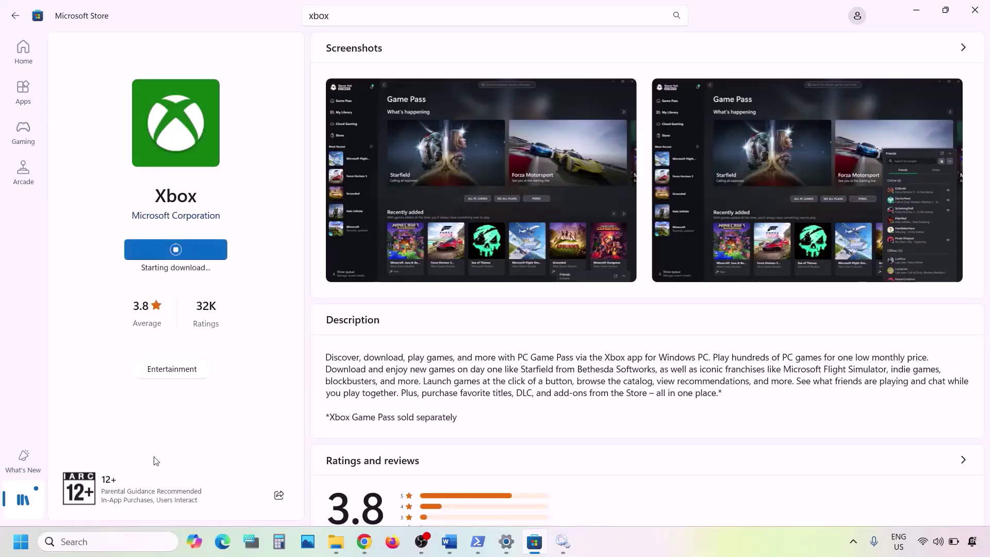
Search 'xbox' again and uninstall the Xbox best-match result, confirming the removal.
click(97, 545)
text(xbox)
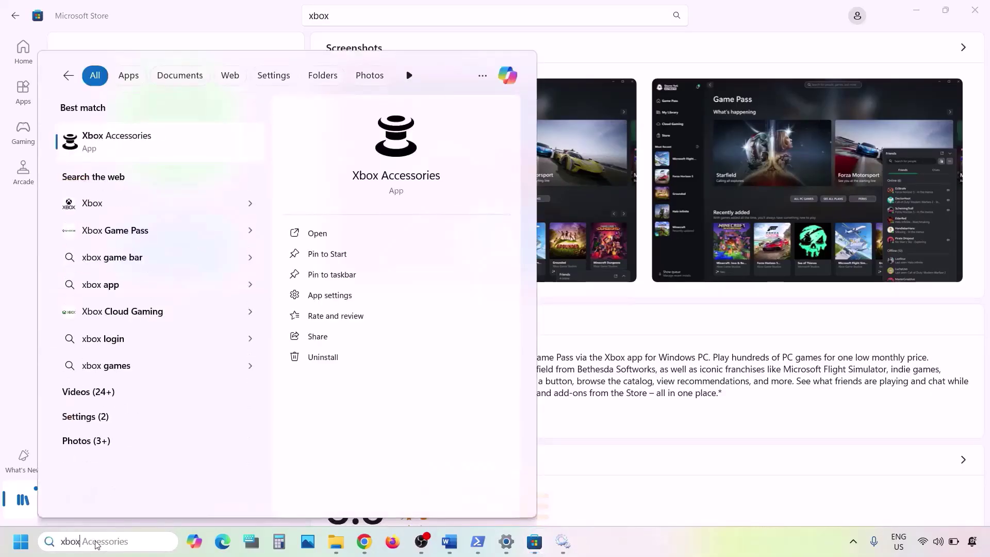
click(677, 361)
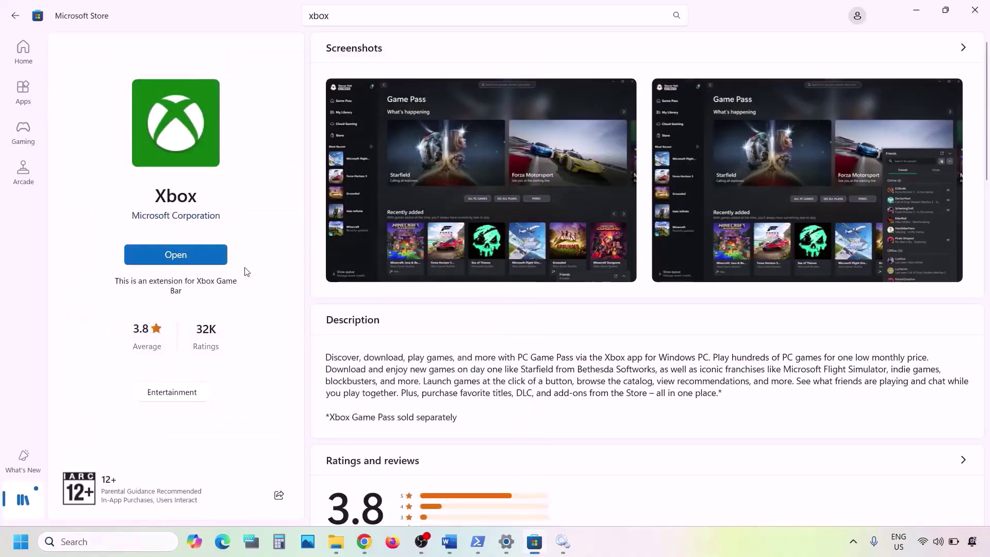
click(90, 541)
text(xbox)
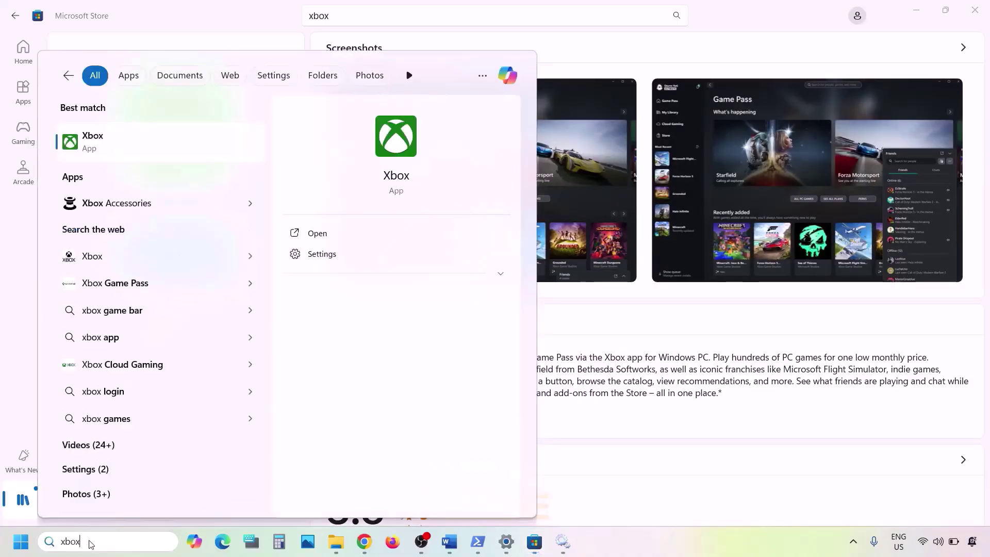
right_click(143, 149)
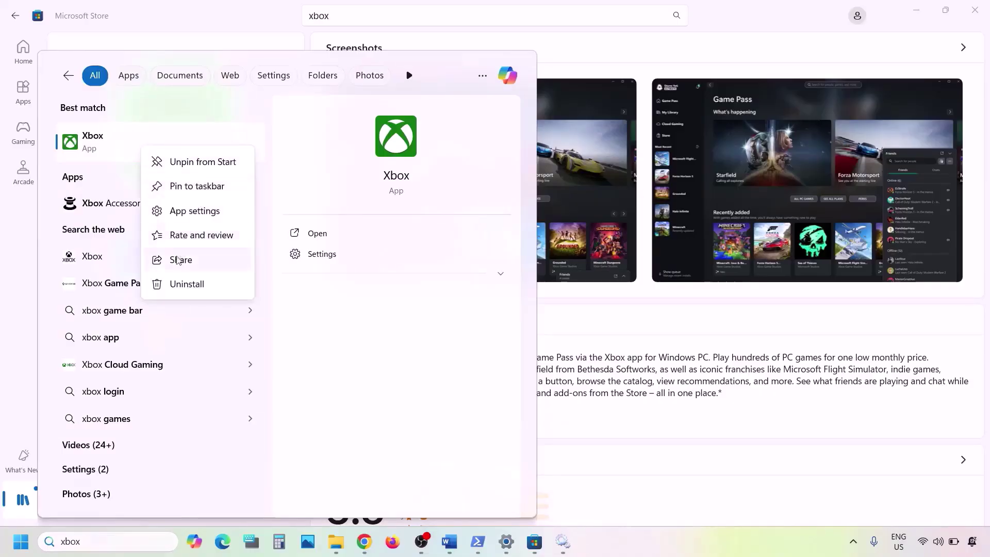
click(176, 283)
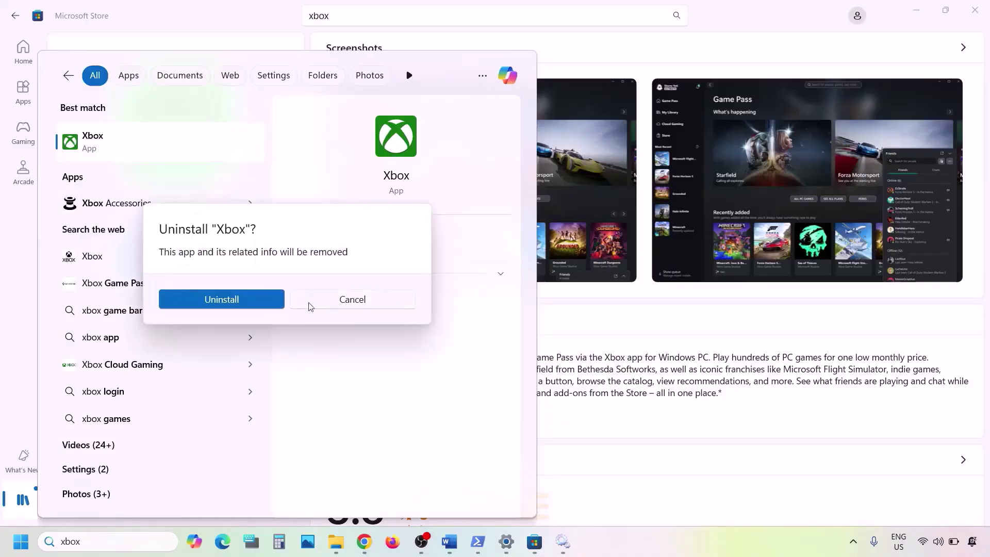
click(276, 299)
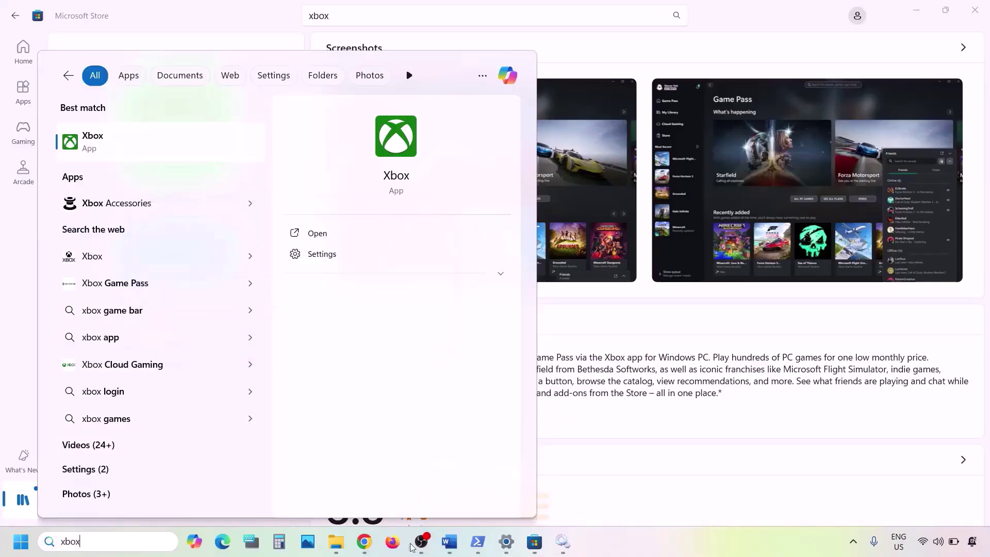
click(364, 541)
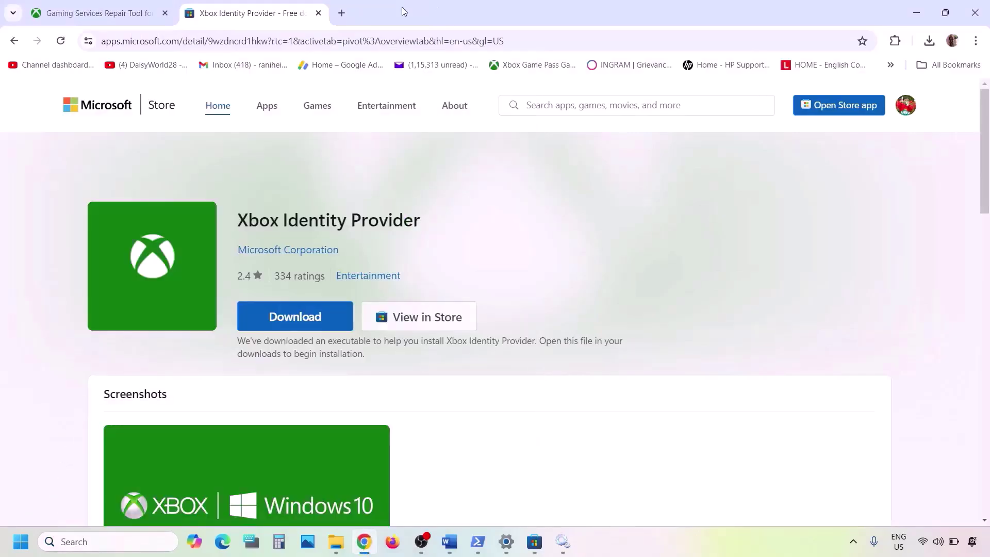
Search 'xbox app' in a new Chrome tab, download XboxInstaller.exe from xbox.com, and open it.
click(342, 14)
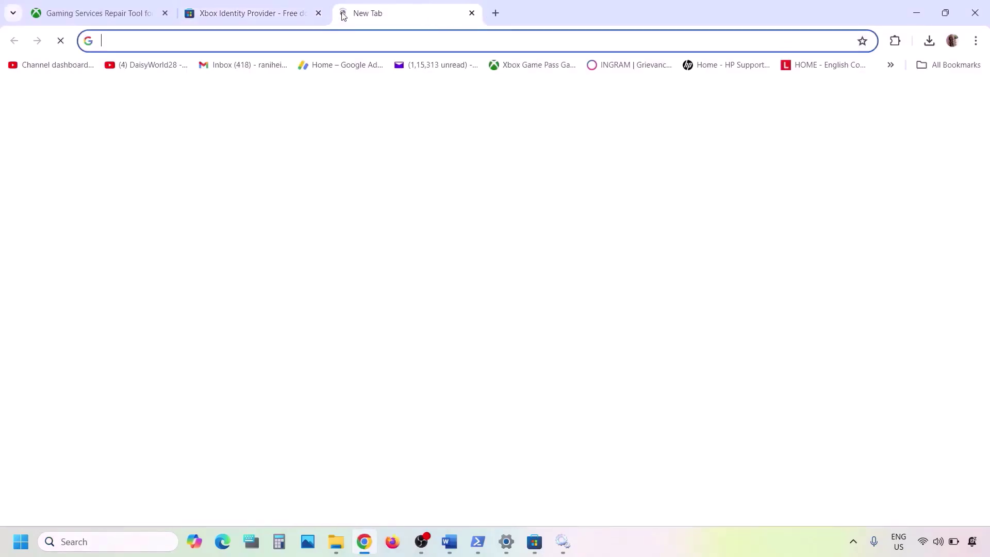
text(xbox app)
key(Return)
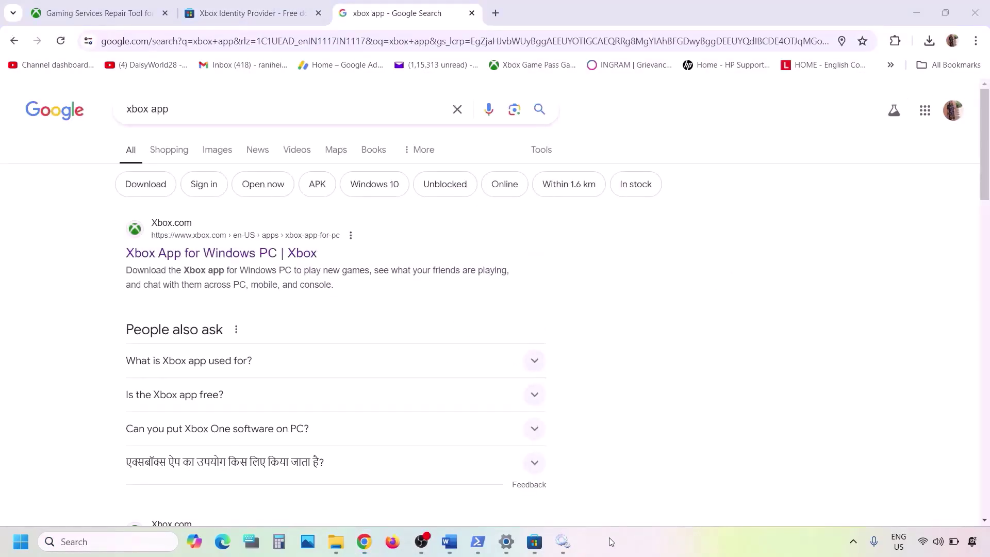
click(191, 258)
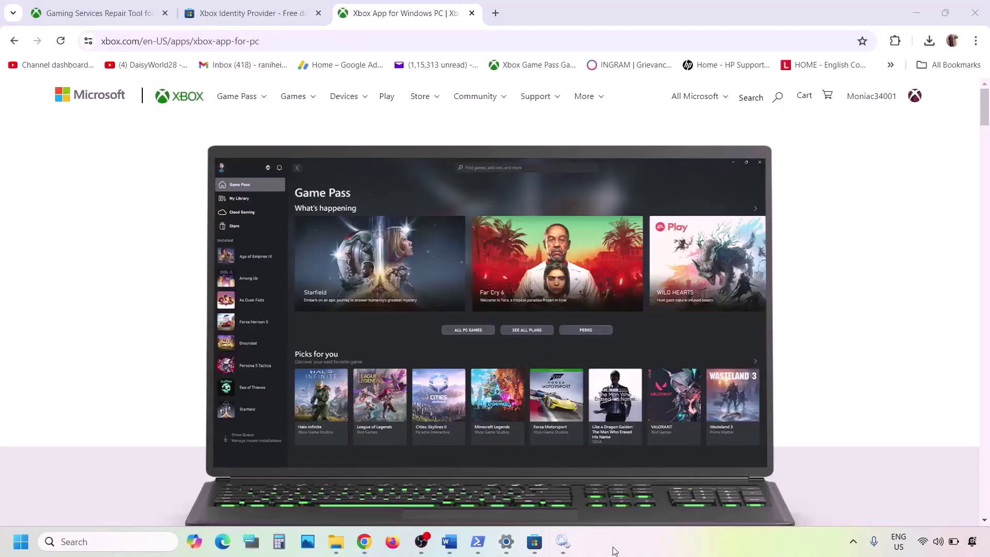
scroll(526, 405, down, 10)
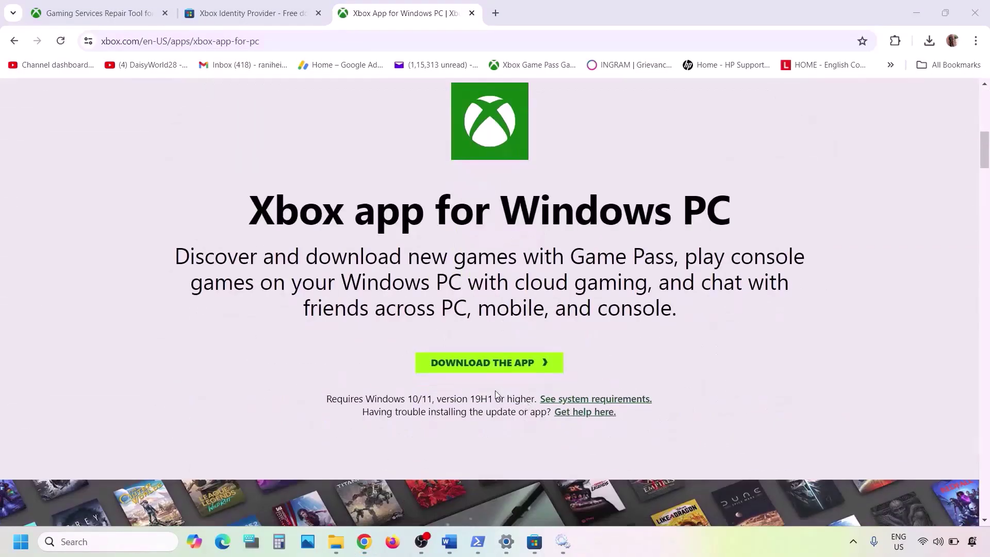
click(506, 362)
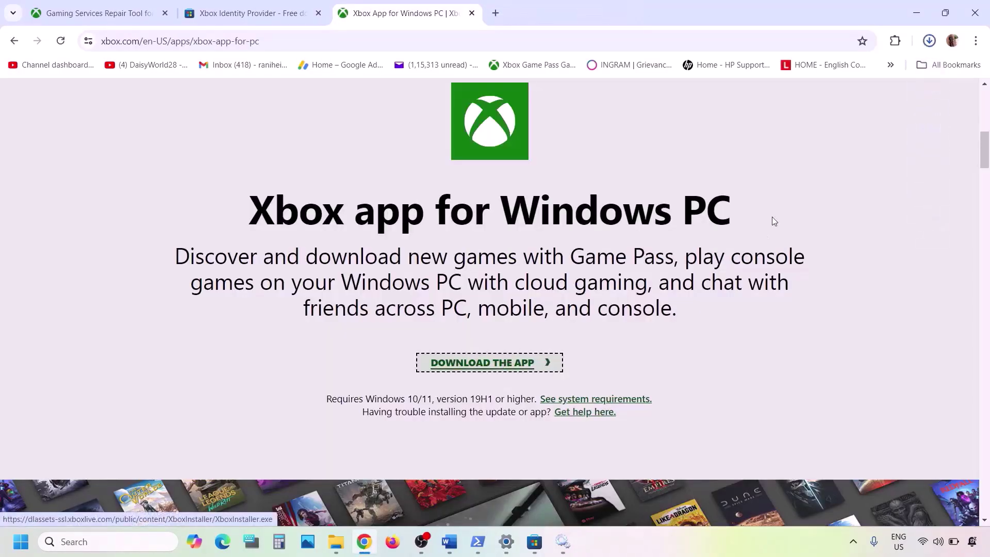
click(845, 75)
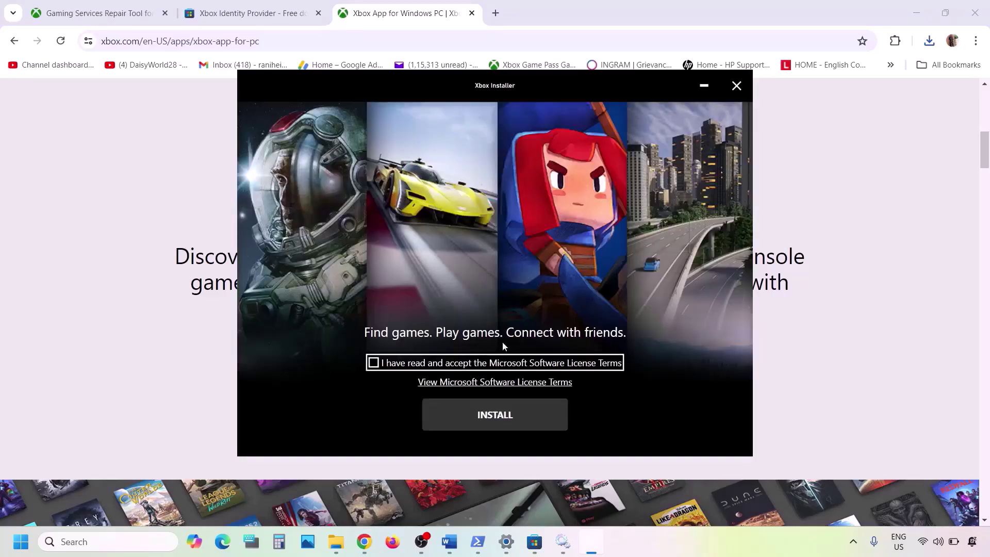
Accept the Xbox license terms and install, then select Step 14's Remove-AppxPackage command in Word.
click(416, 365)
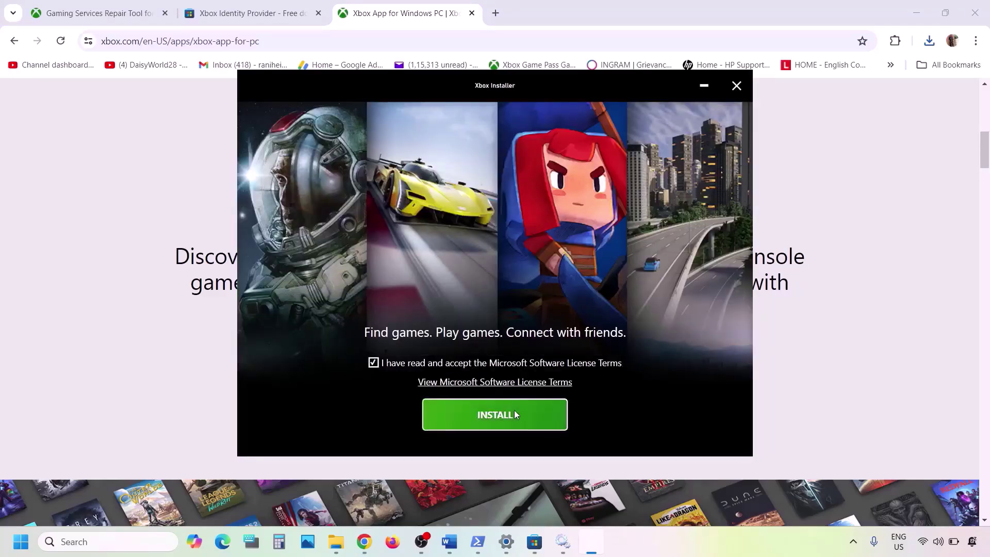
click(515, 413)
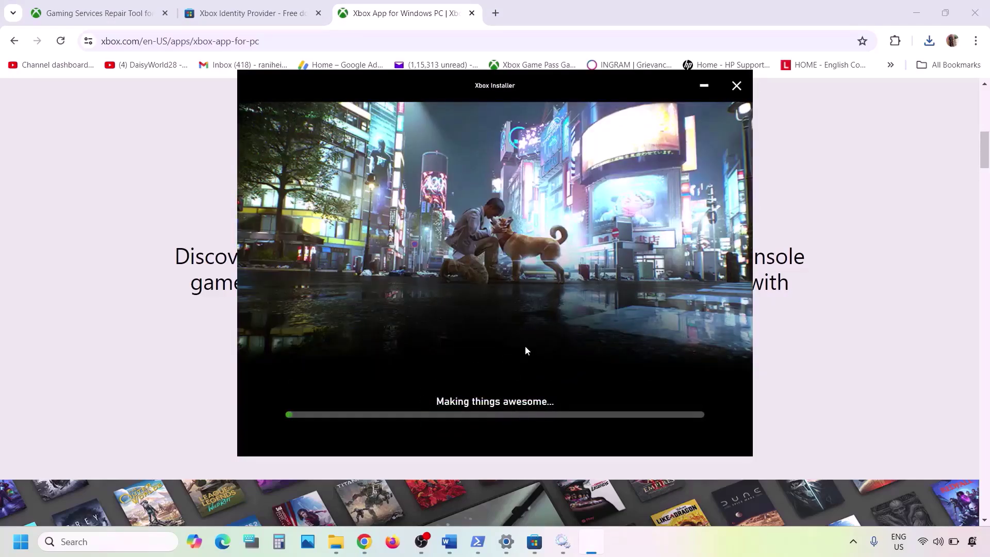
click(449, 542)
scroll(344, 387, down, 2)
scroll(343, 388, up, 3)
drag(269, 300, 45, 265)
right_click(45, 265)
Run Step 14's Remove-AppxPackage command in an administrator PowerShell to remove the Windows Store.
click(86, 294)
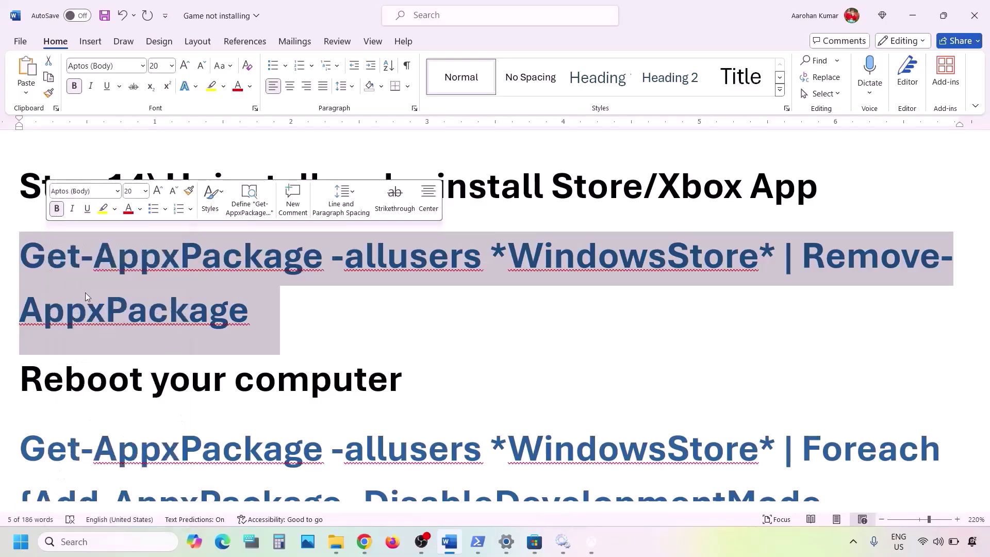
click(87, 541)
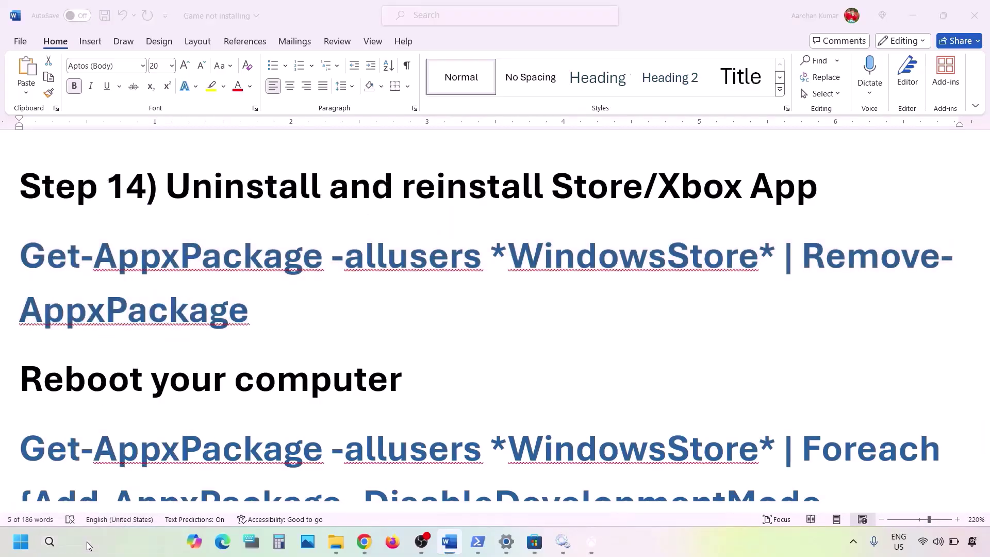
text(powershell)
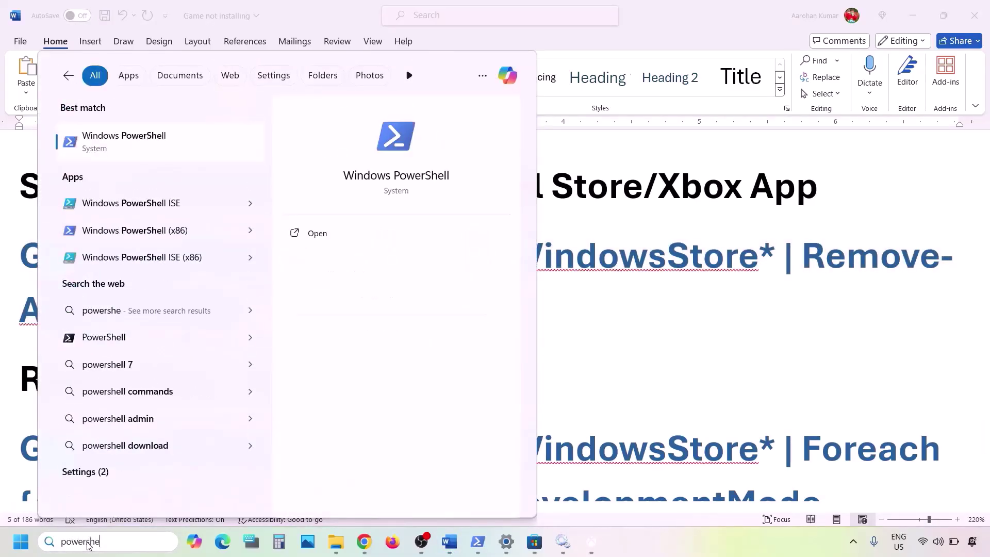
right_click(141, 151)
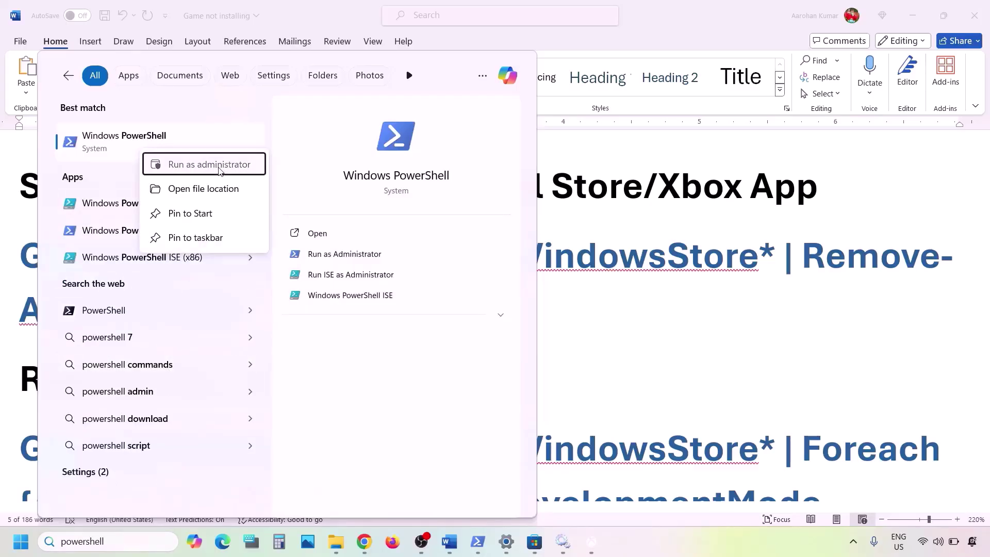
click(220, 166)
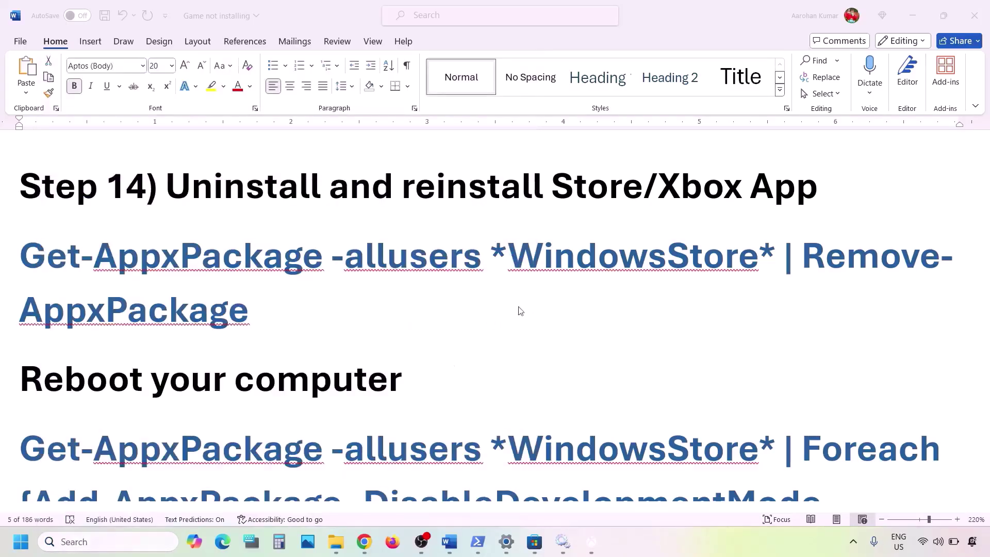
key(ctrl+v)
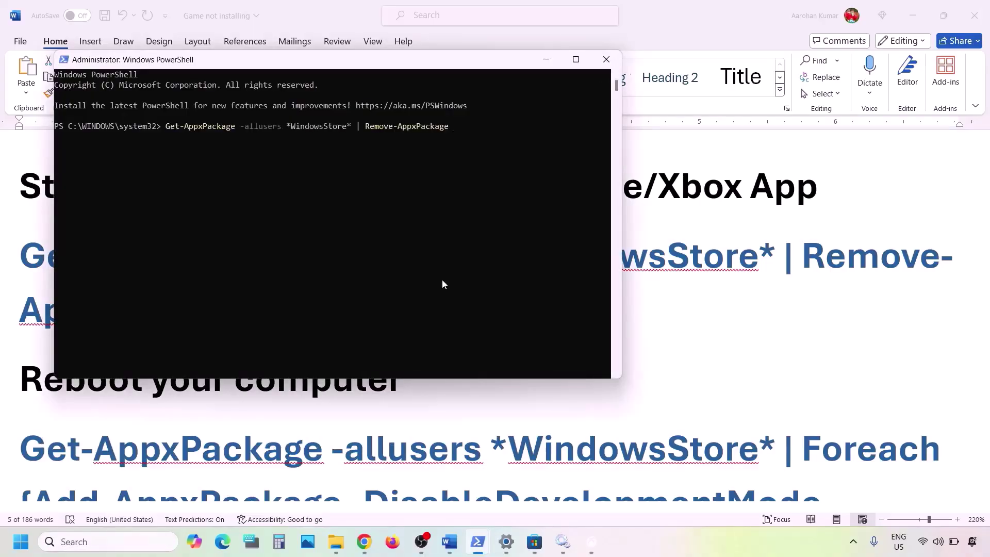
key(Return)
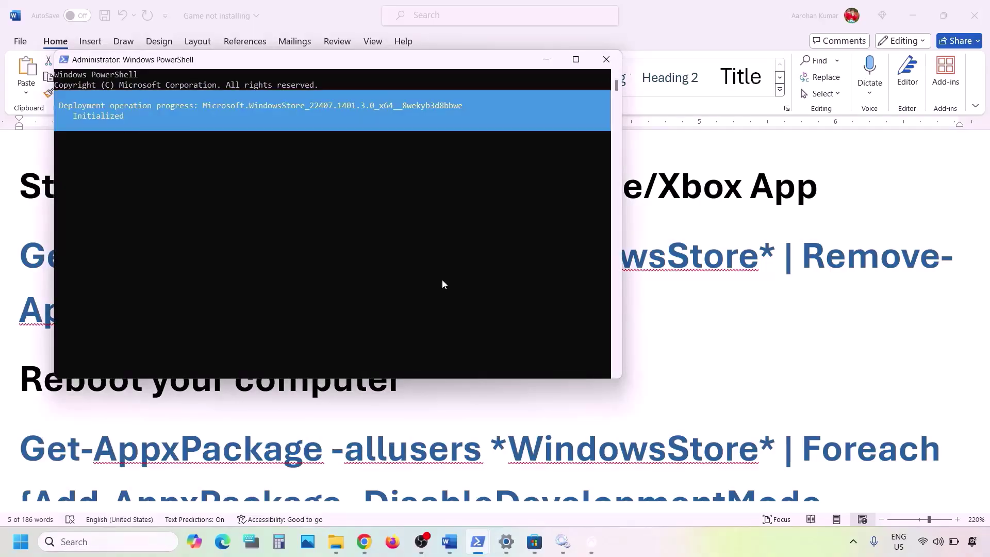
key(alt+Tab)
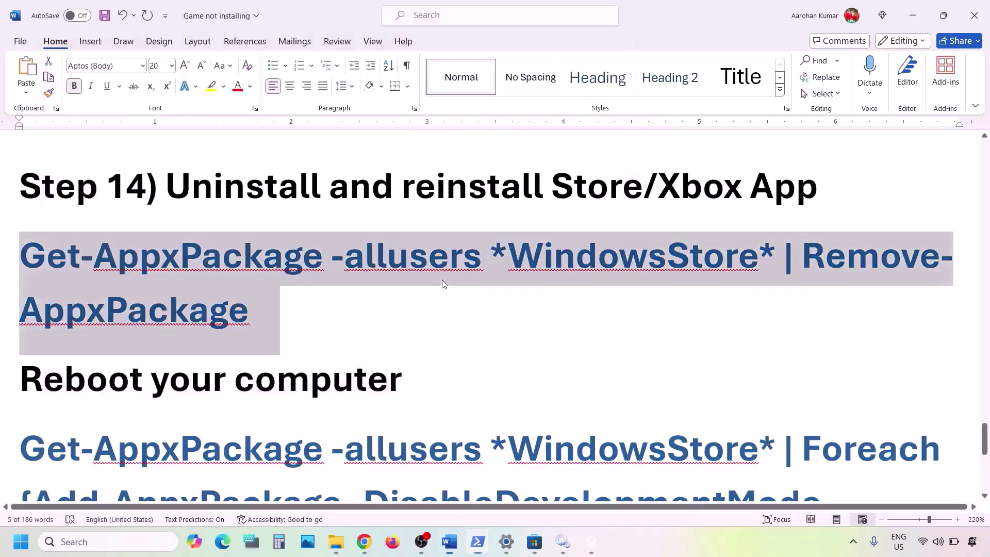
Copy the Foreach Add-AppxPackage reinstall command from the Word checklist.
scroll(373, 341, down, 4)
click(908, 296)
drag(906, 315, 61, 209)
right_click(63, 210)
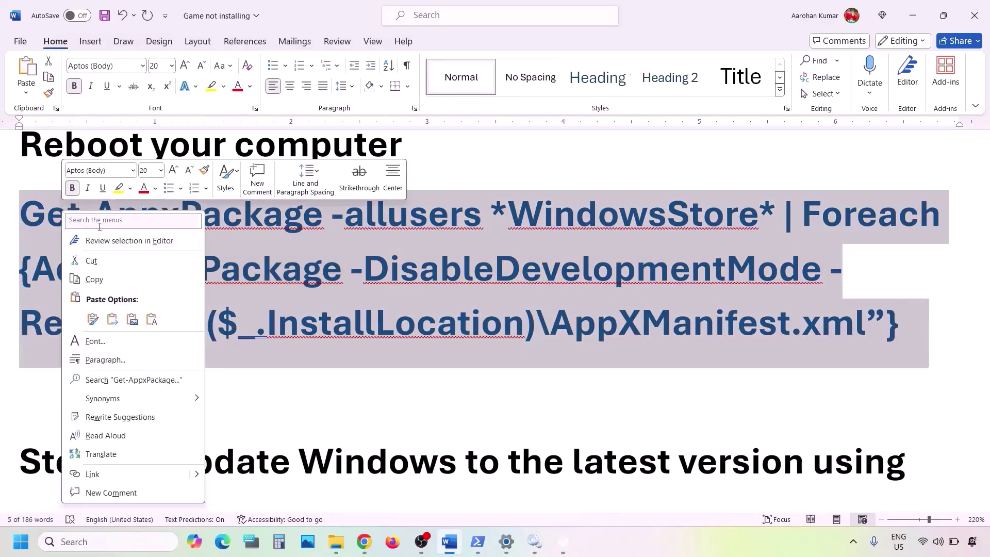
click(95, 279)
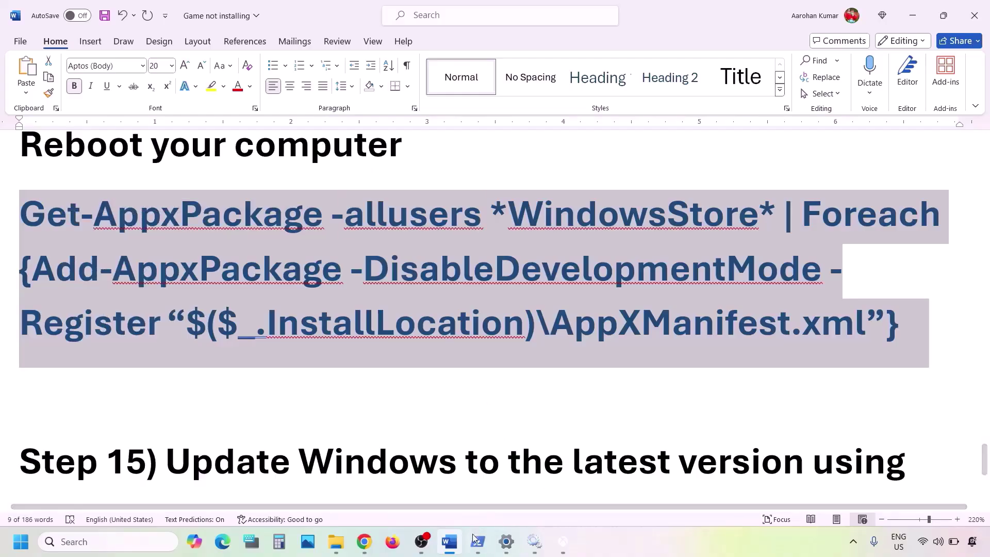
Run the Add-AppxPackage command in admin PowerShell, then search 'store' in Windows search.
mouse_move(484, 545)
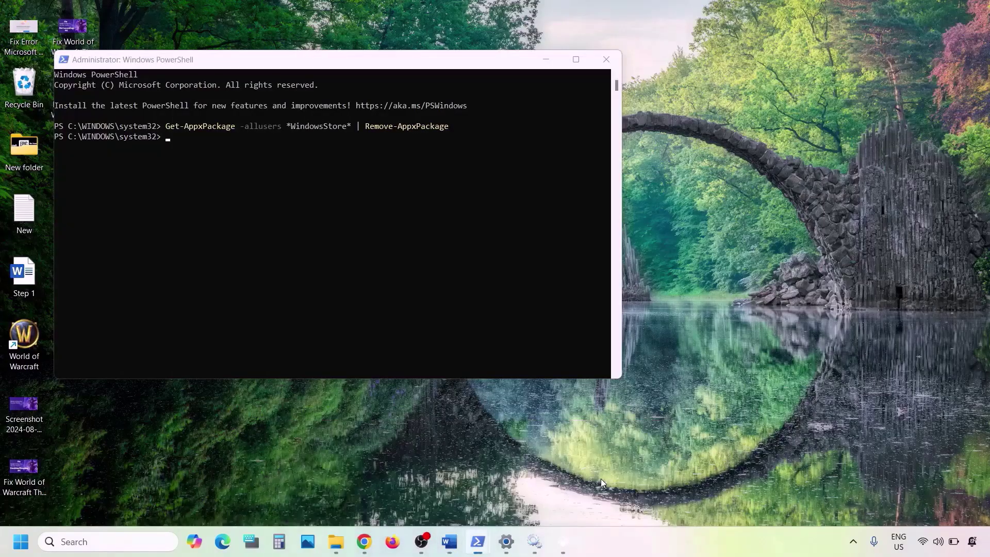
click(601, 479)
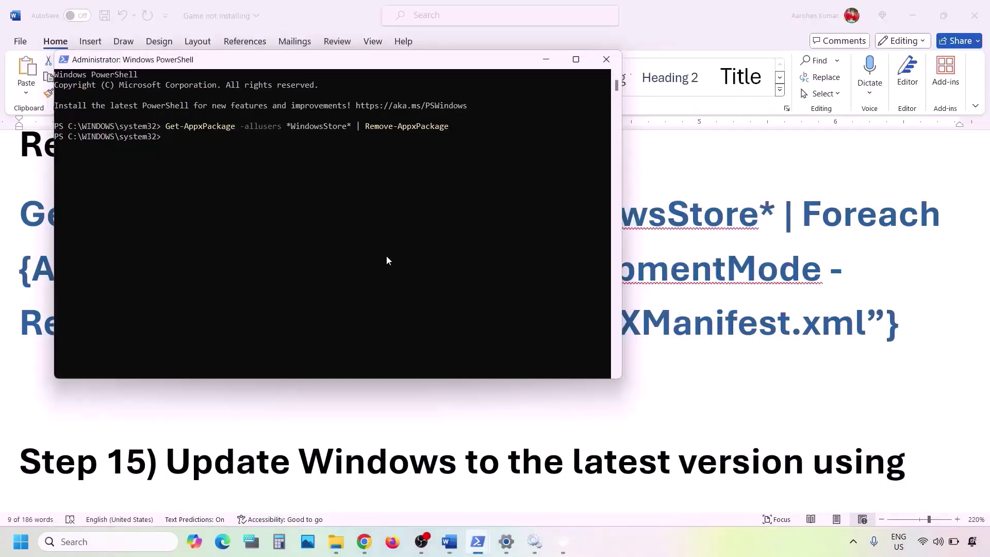
right_click(388, 260)
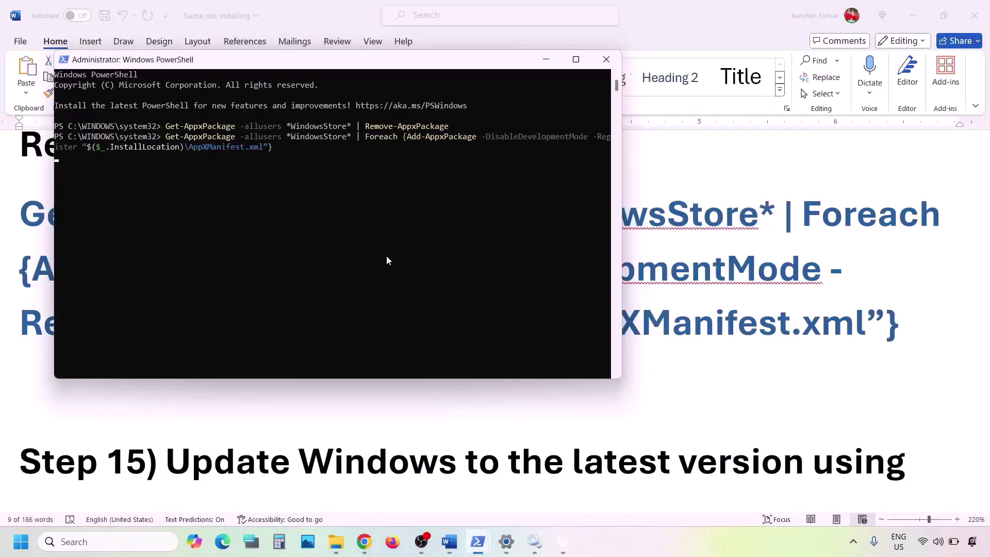
key(Return)
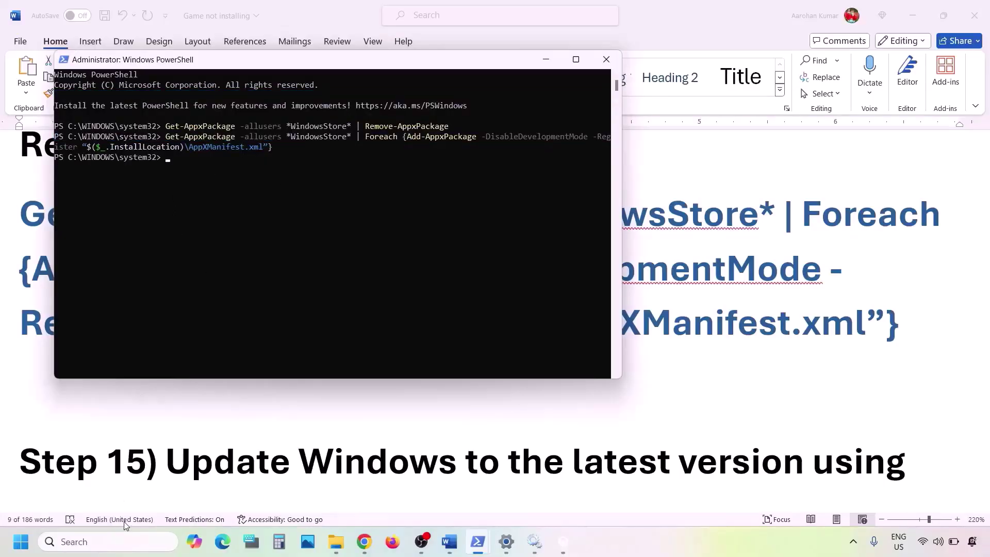
click(104, 541)
text(stor)
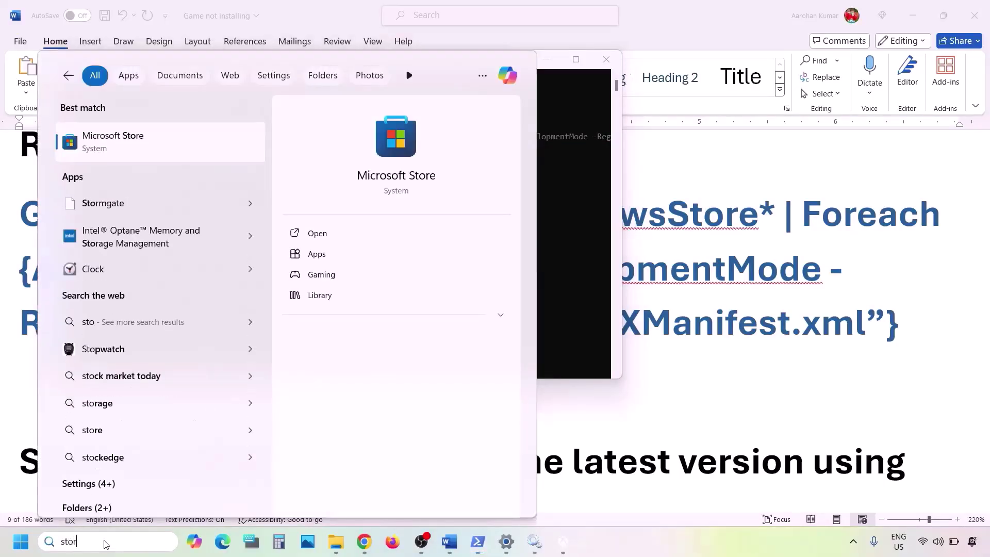
text(e)
Launch Microsoft Store, then select Word's Step 15 heading about updating Windows with the media creation tool.
key(Return)
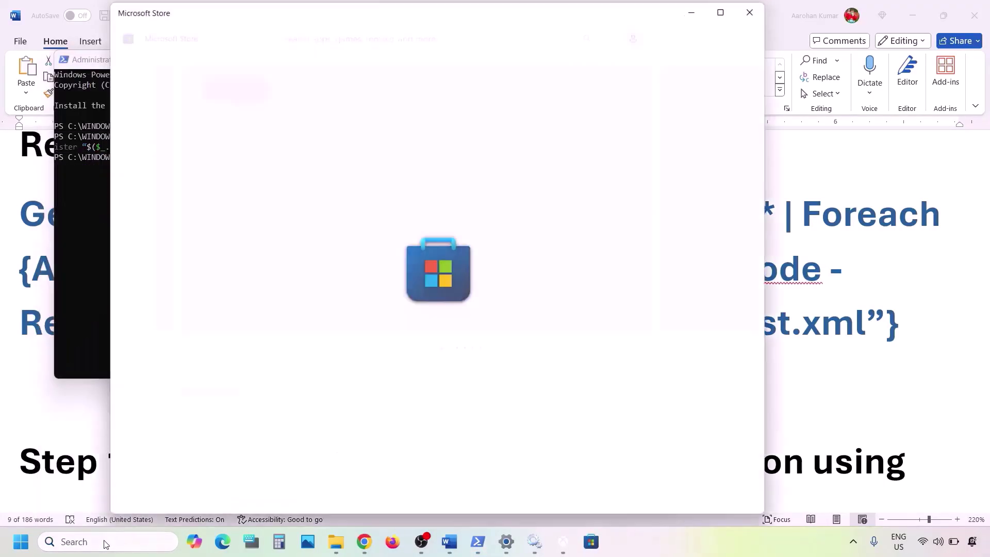
key(alt+Tab)
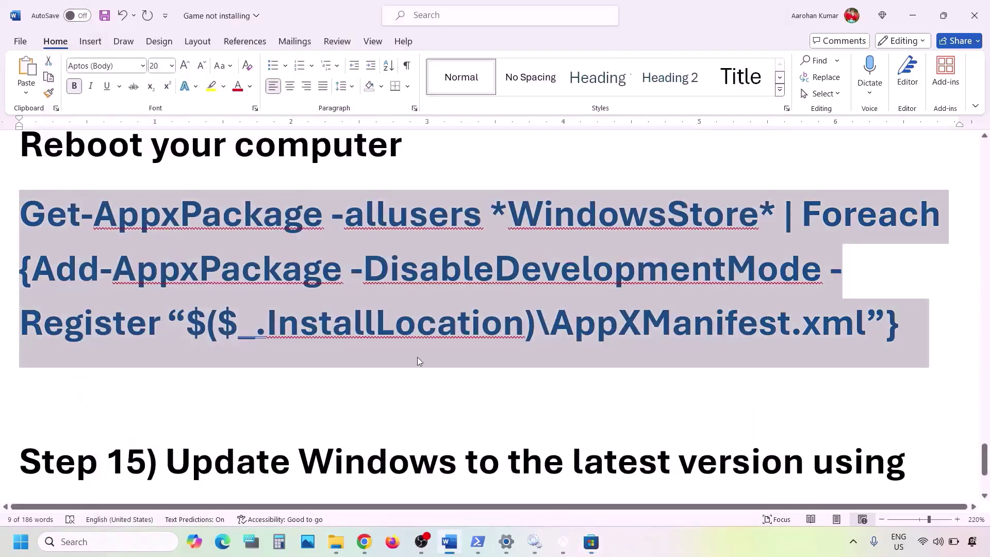
scroll(417, 357, down, 3)
drag(176, 305, 360, 370)
scroll(361, 370, down, 1)
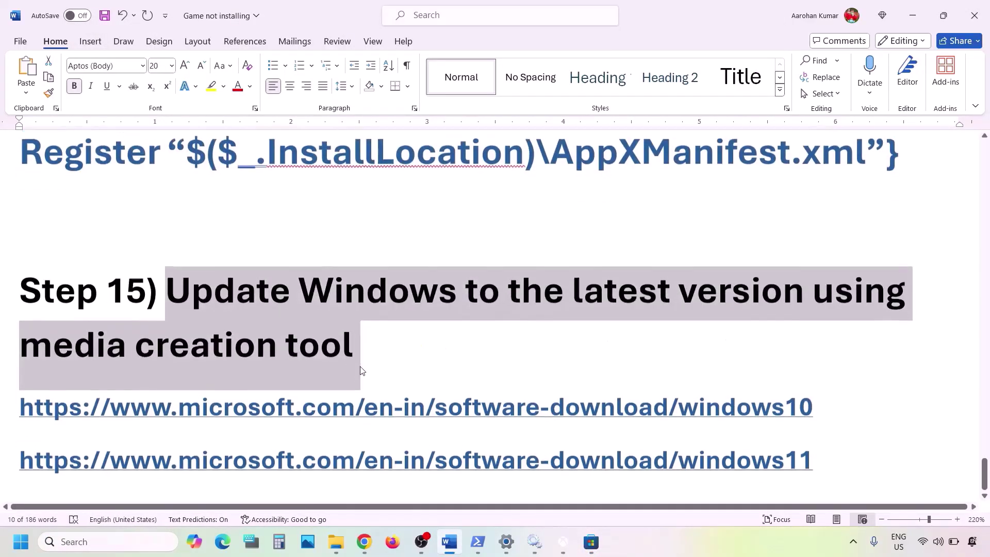
click(176, 289)
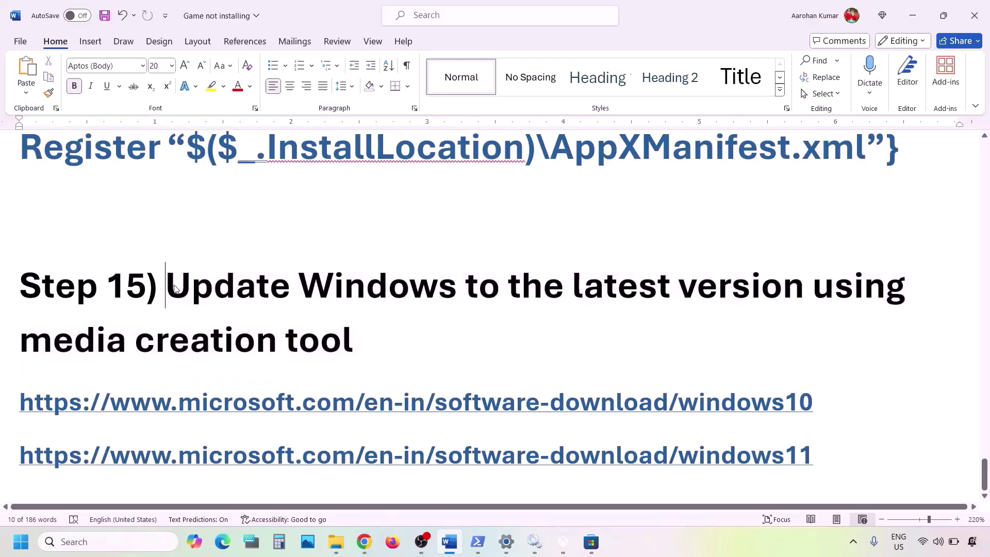
drag(176, 289, 501, 351)
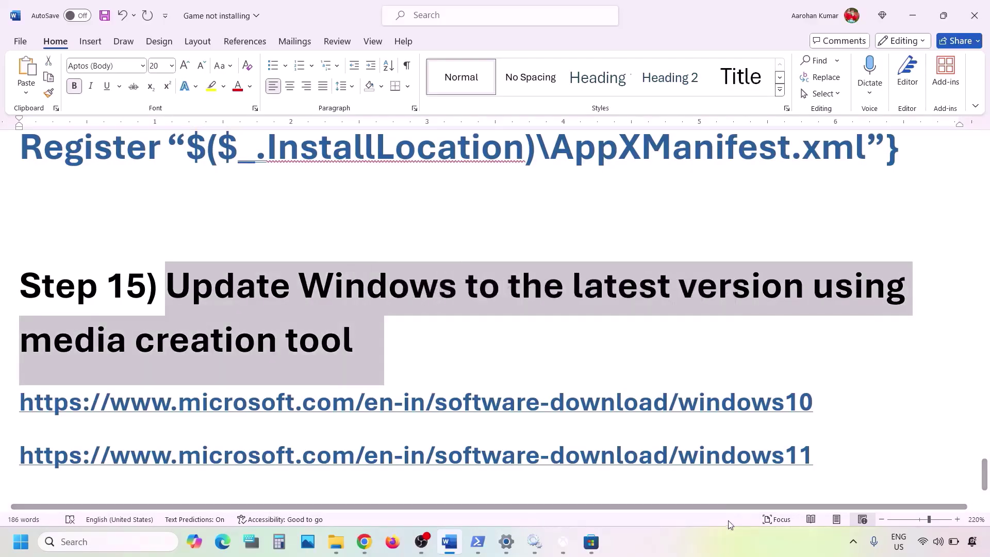
Highlight the Windows 10 download link in the notes and minimize Word to show the Download Windows 10 page.
click(710, 533)
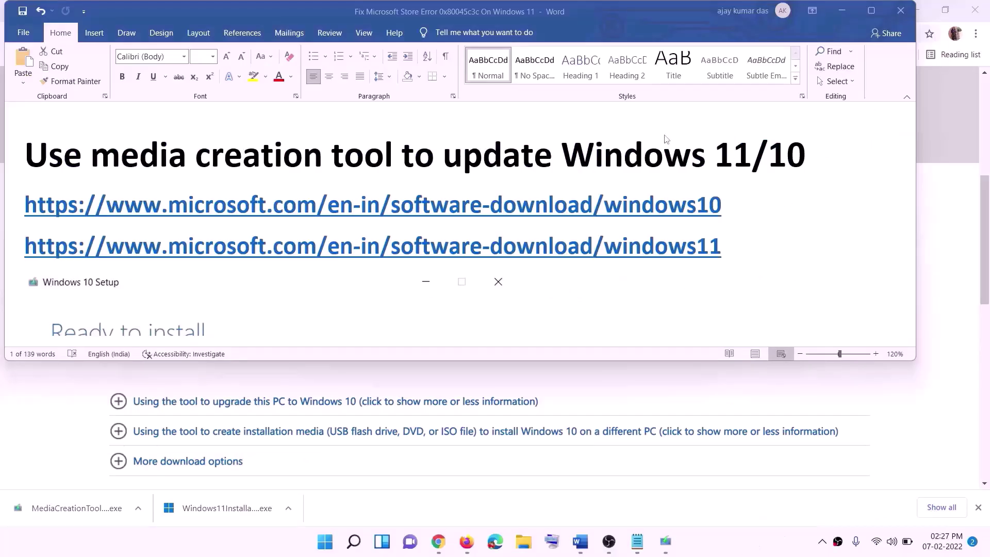
drag(727, 202, 290, 197)
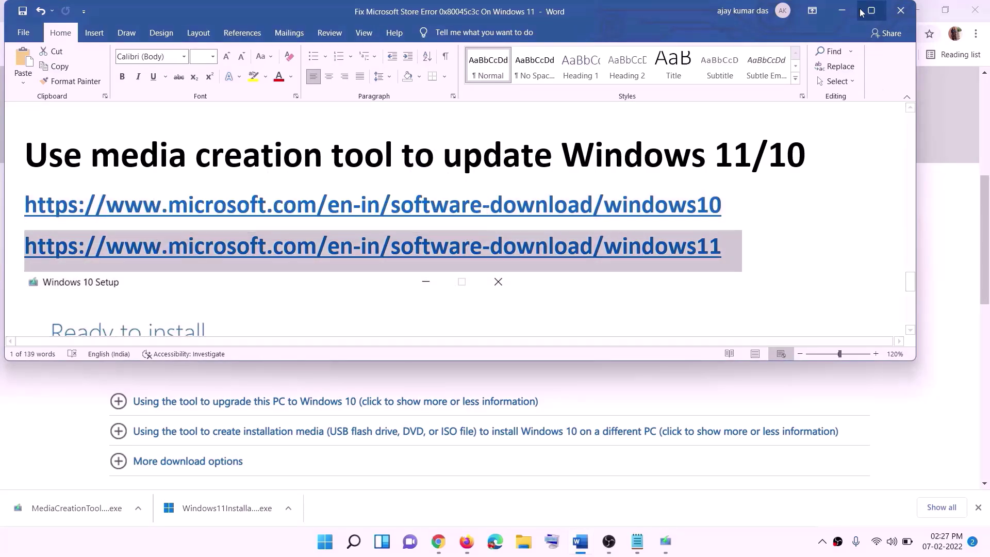
click(842, 10)
Scroll the Download Windows 10 page and launch the downloaded MediaCreationTool.exe.
scroll(233, 340, up, 6)
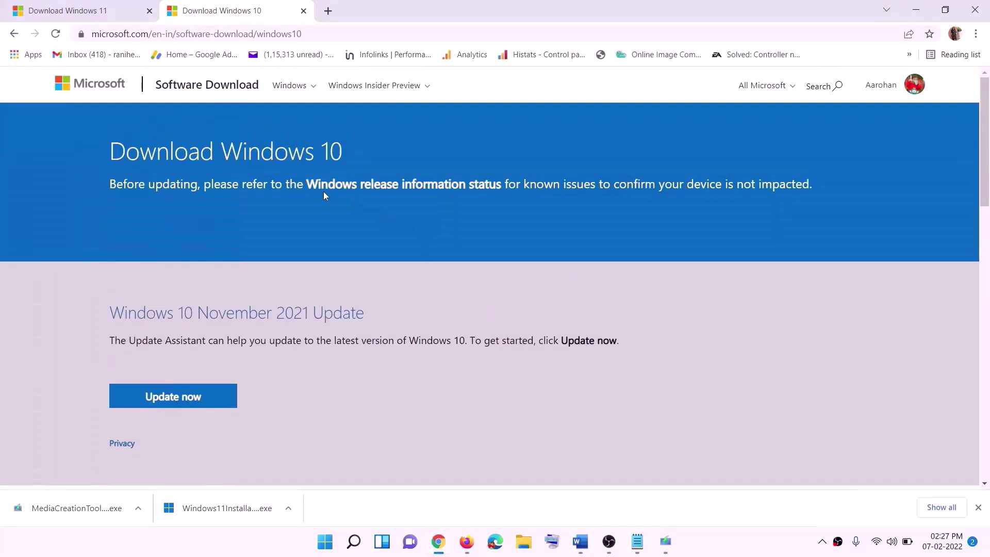
scroll(327, 294, down, 5)
drag(118, 309, 221, 309)
scroll(221, 309, down, 3)
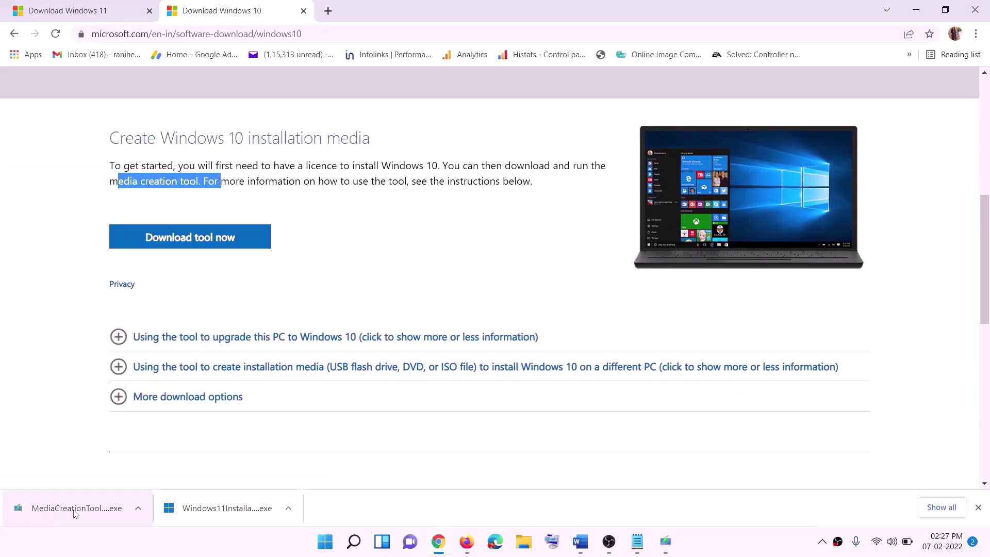
click(666, 542)
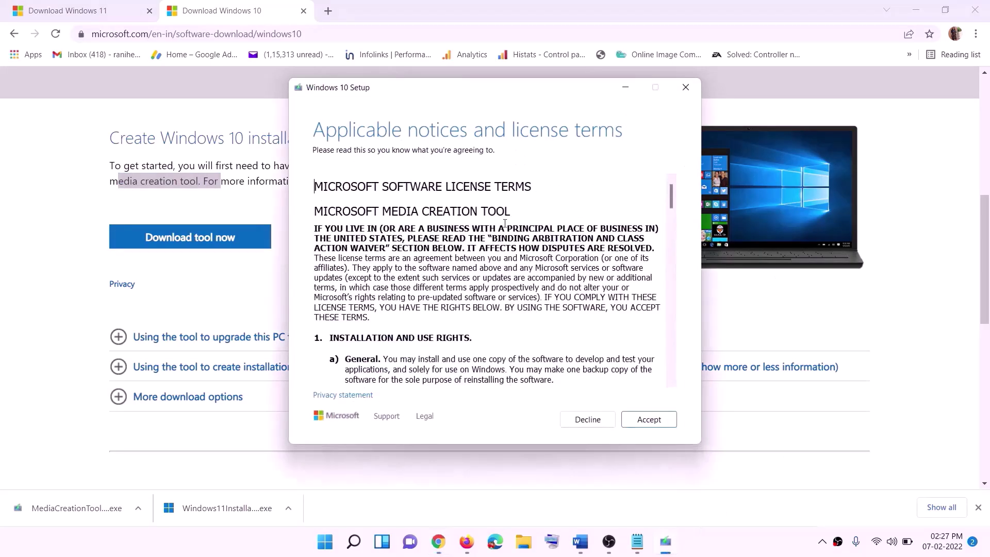
Accept the license terms and keep Upgrade this PC now to start downloading Windows 10.
click(644, 420)
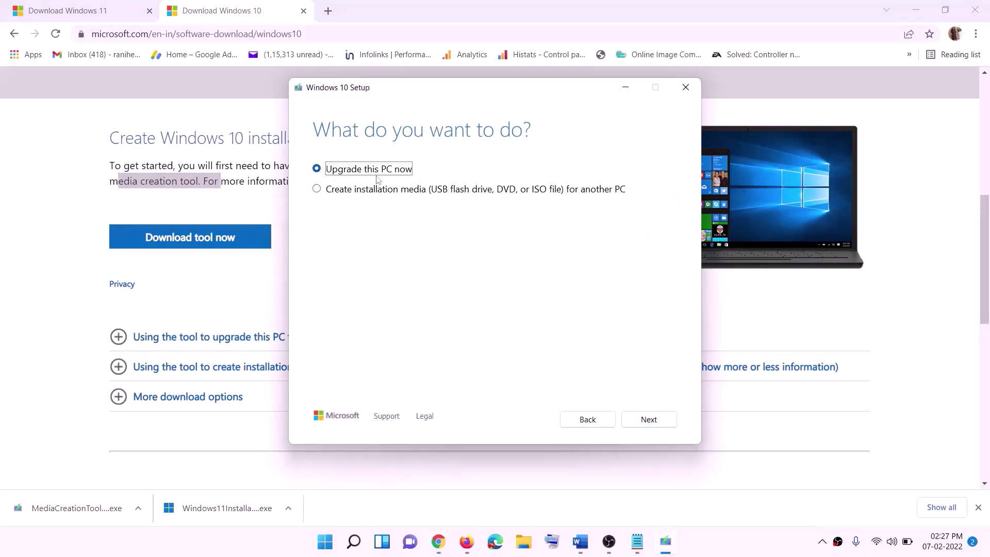
click(649, 421)
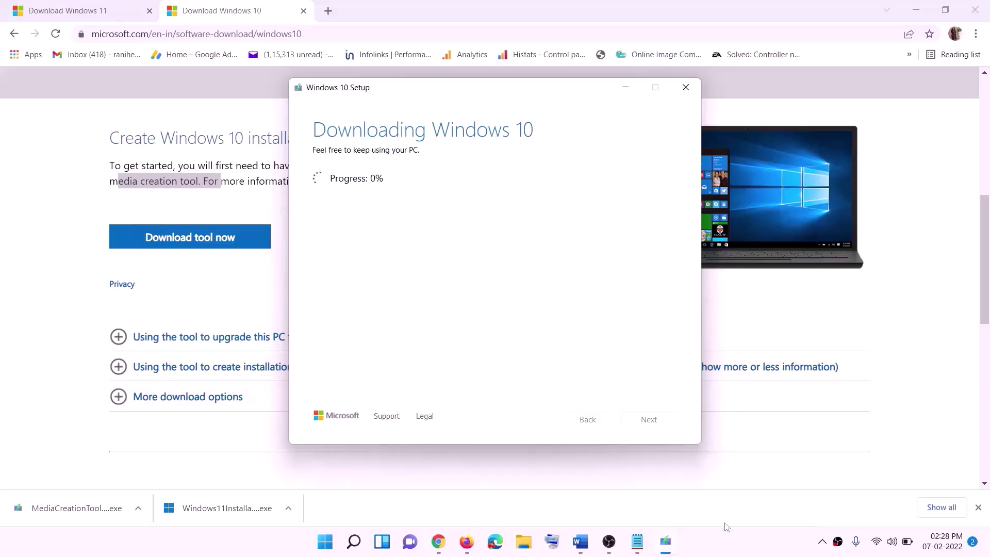
click(731, 552)
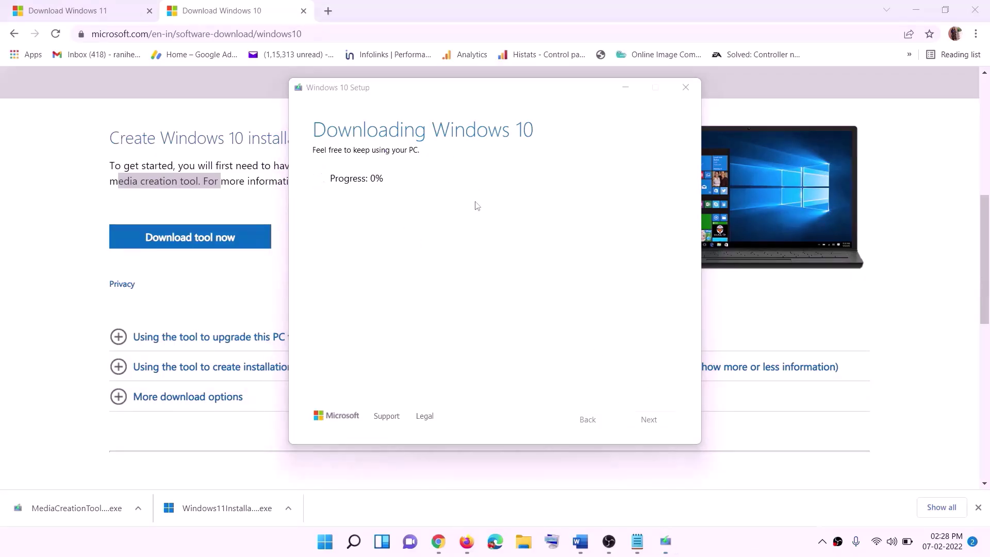
click(587, 549)
Maximize Word and scroll to Step 15's Windows 10 Setup 'Ready to install' screenshot.
scroll(107, 251, down, 1)
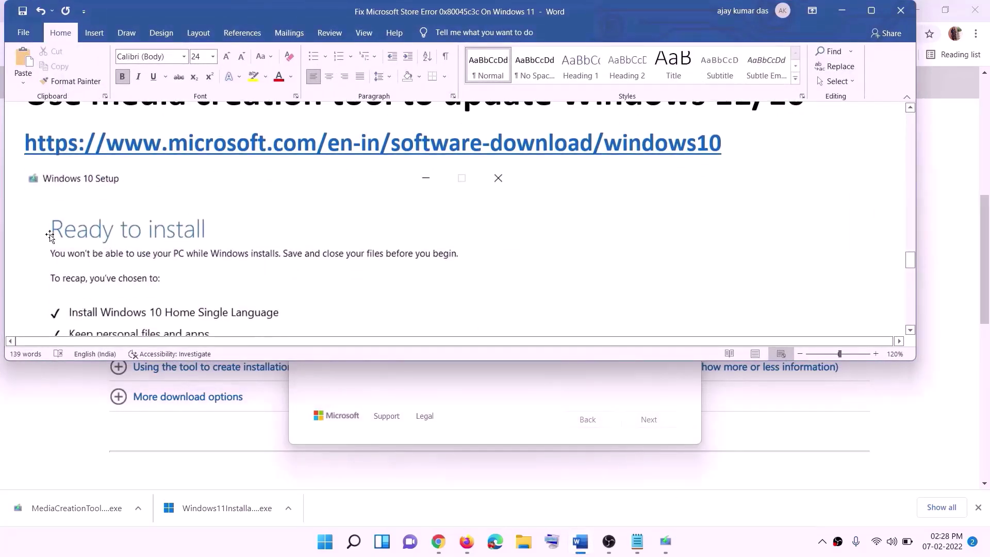
click(882, 15)
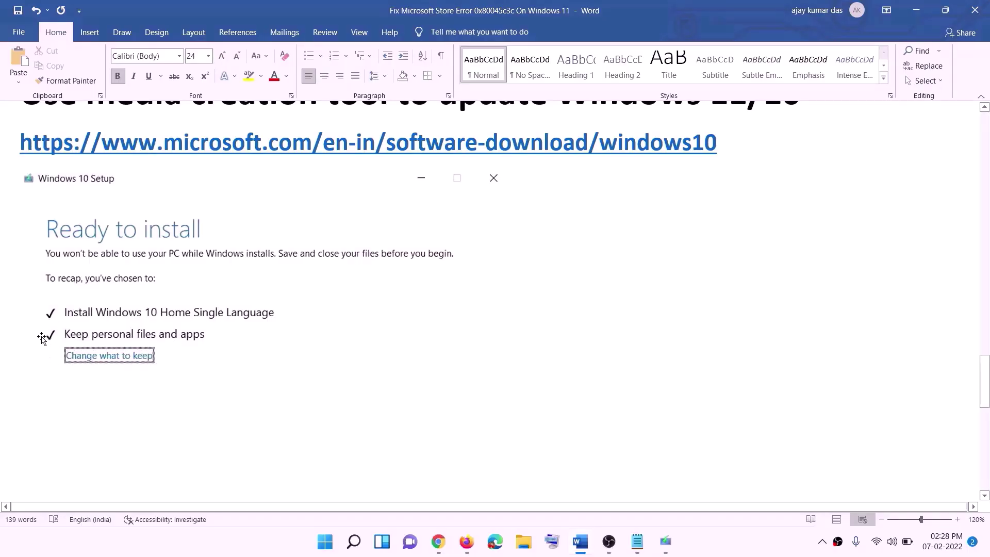
scroll(490, 353, down, 4)
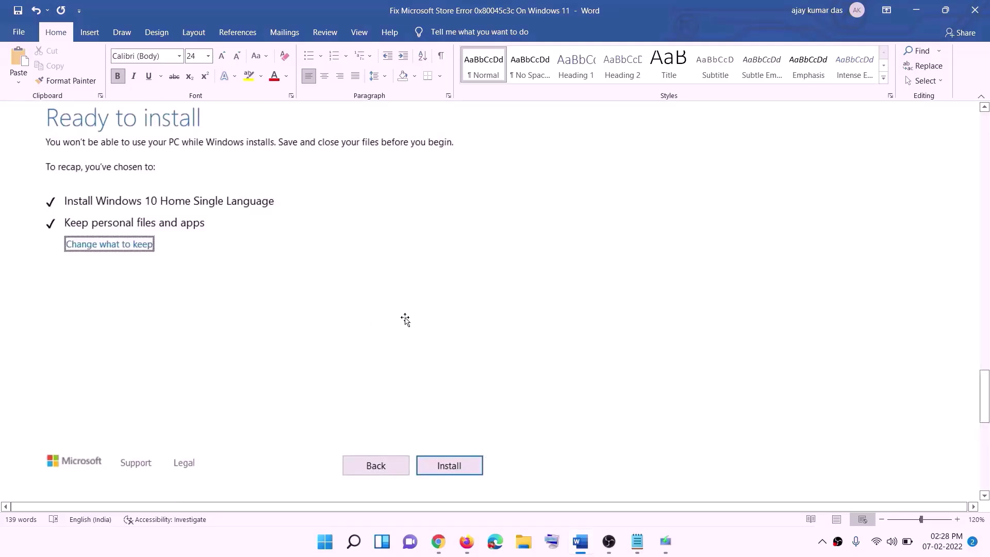
scroll(405, 320, up, 1)
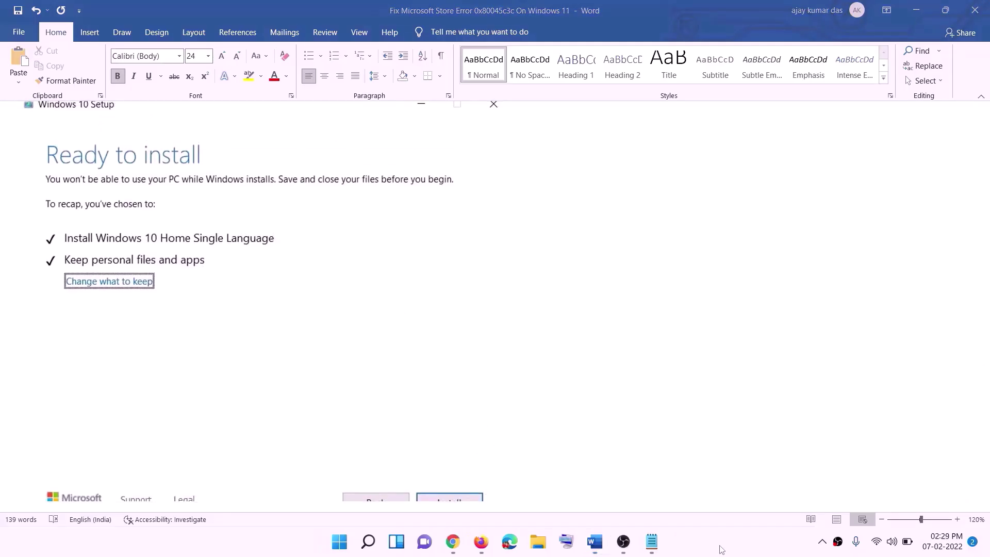
Download the Windows 11 media creation tool from the Download Windows 11 page and run it.
click(454, 542)
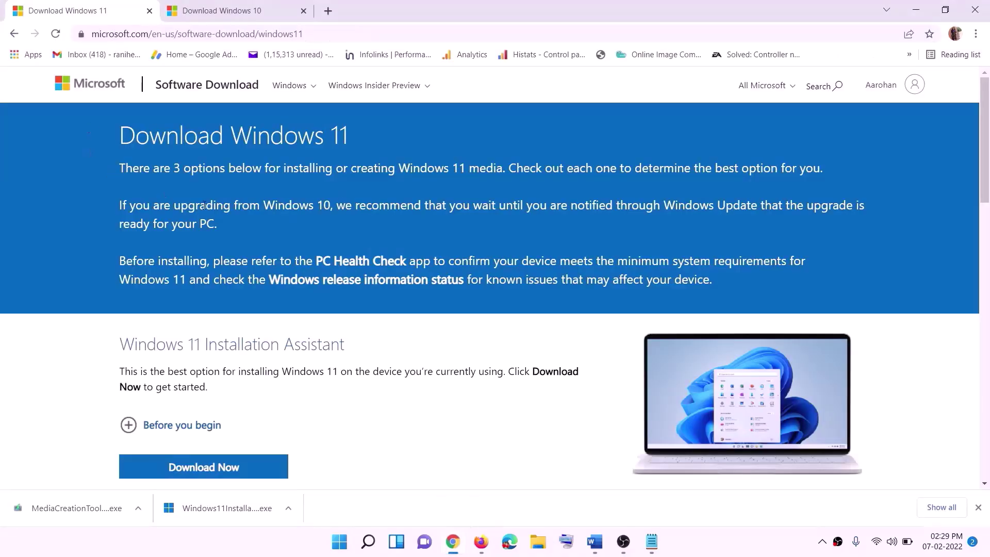
scroll(261, 406, down, 5)
drag(183, 305, 272, 306)
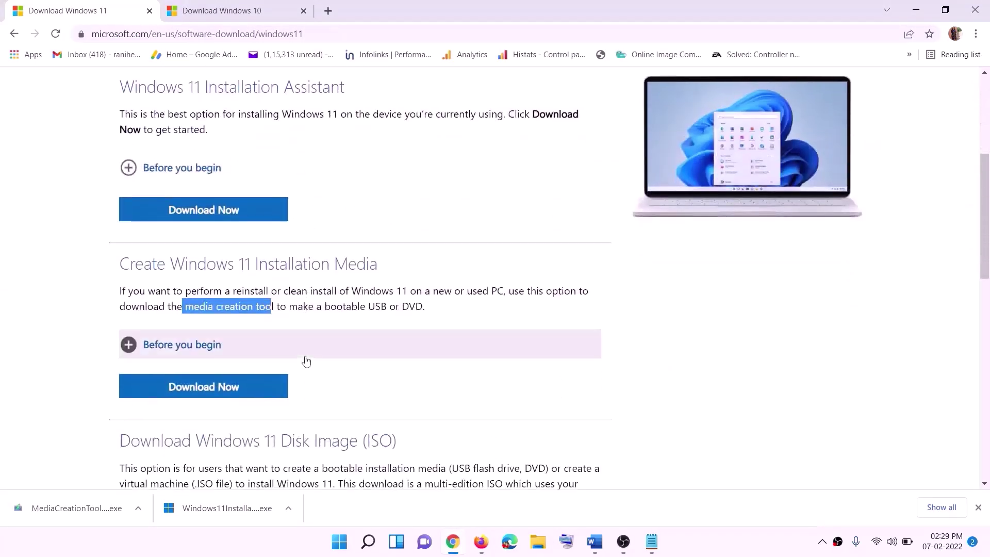
drag(186, 306, 286, 306)
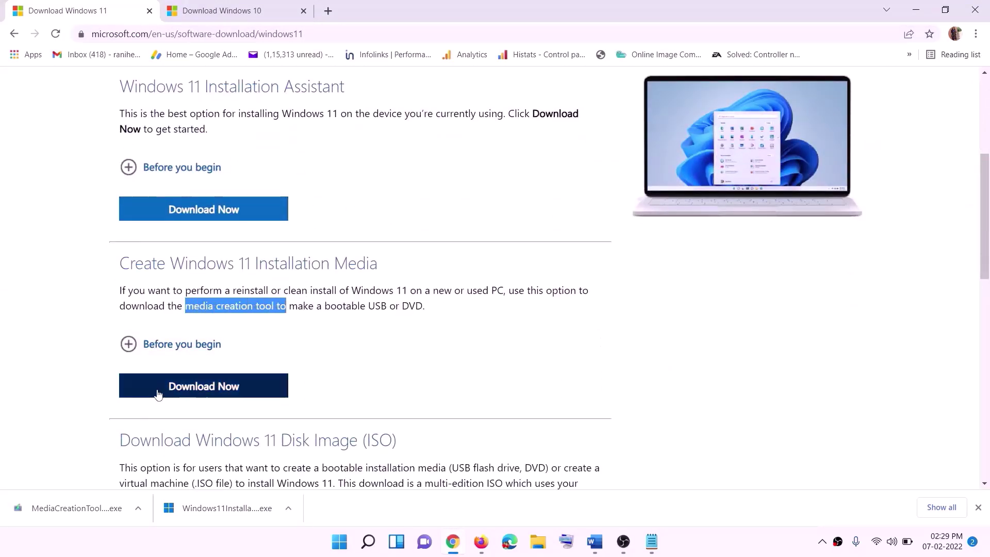
click(196, 393)
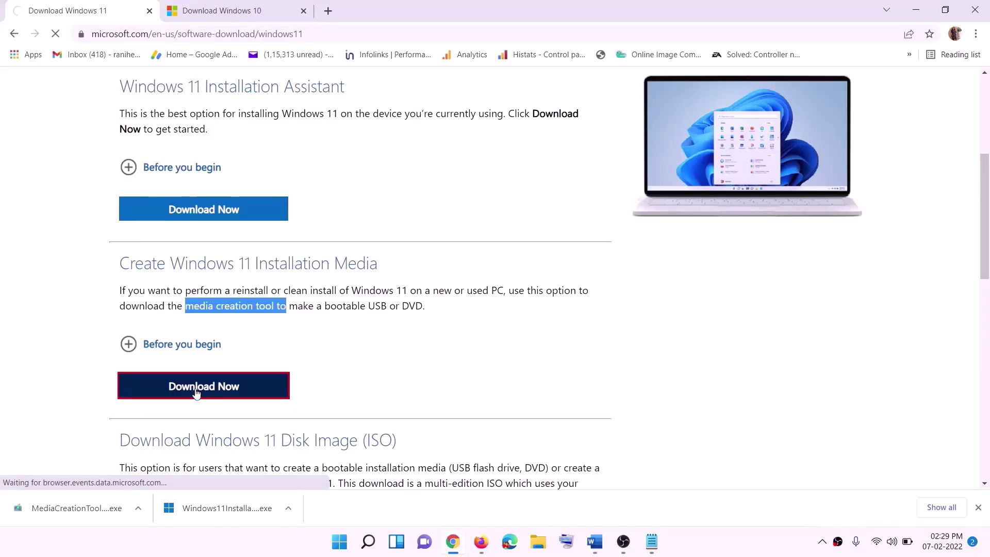
click(31, 507)
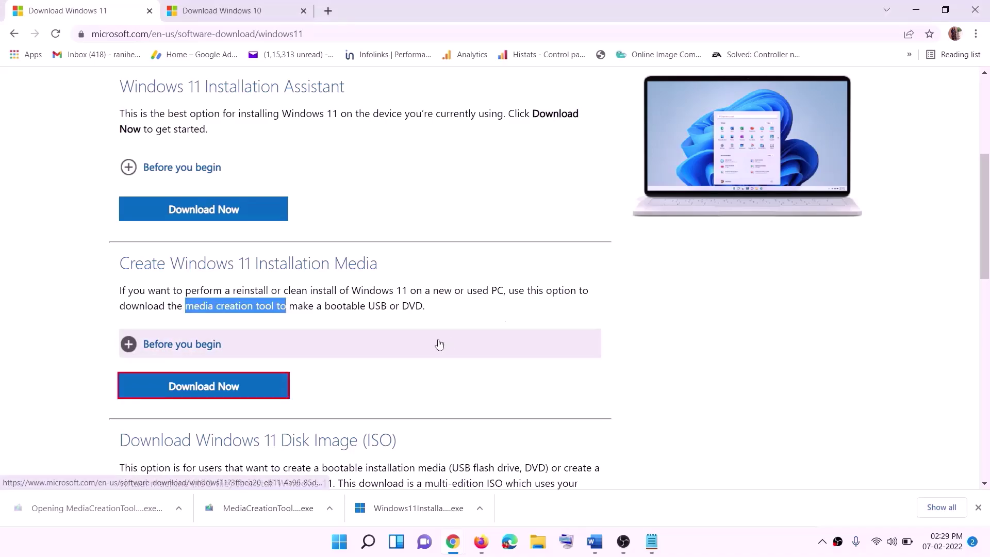
Accept the license, keep the recommended edition, and save a Windows 11 ISO named Windows to the Desktop.
click(436, 380)
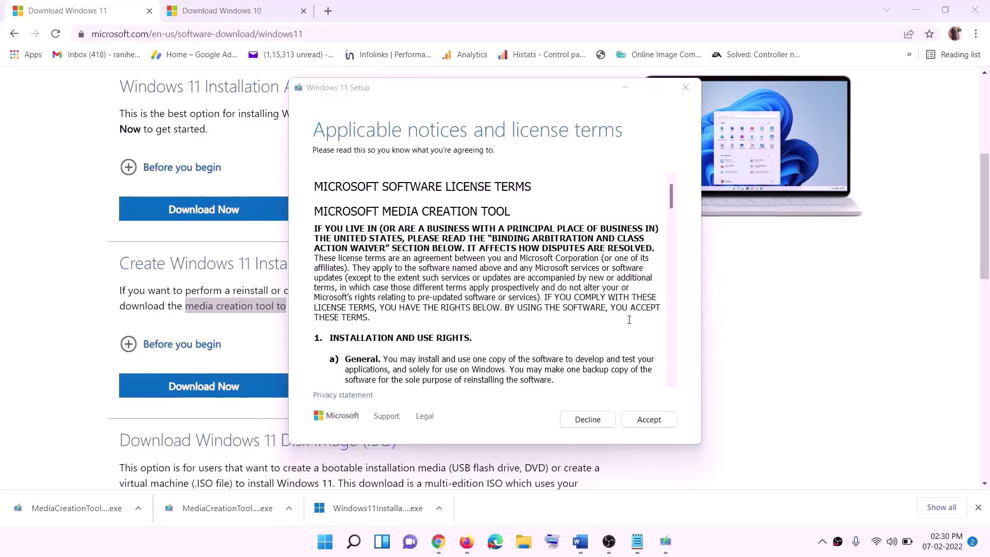
click(636, 421)
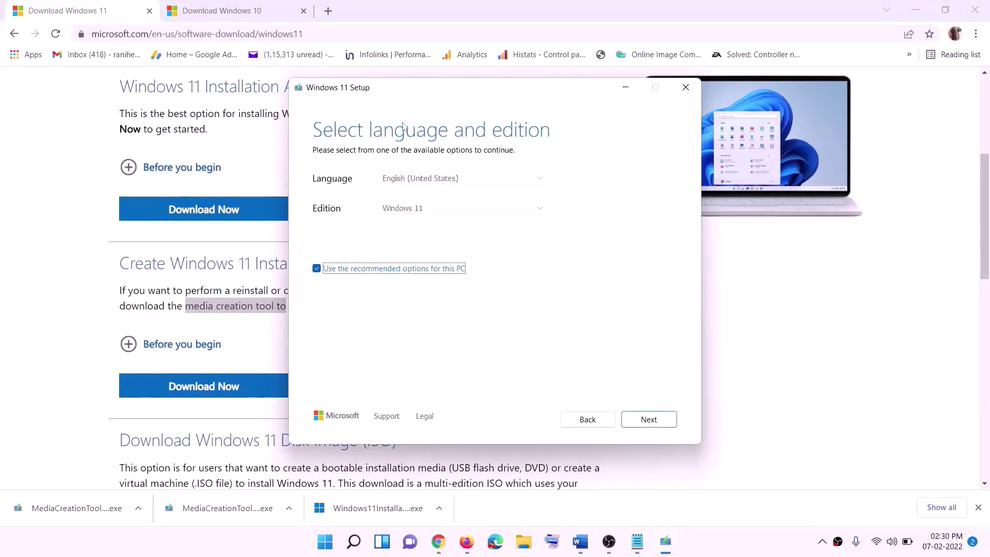
click(641, 418)
click(350, 225)
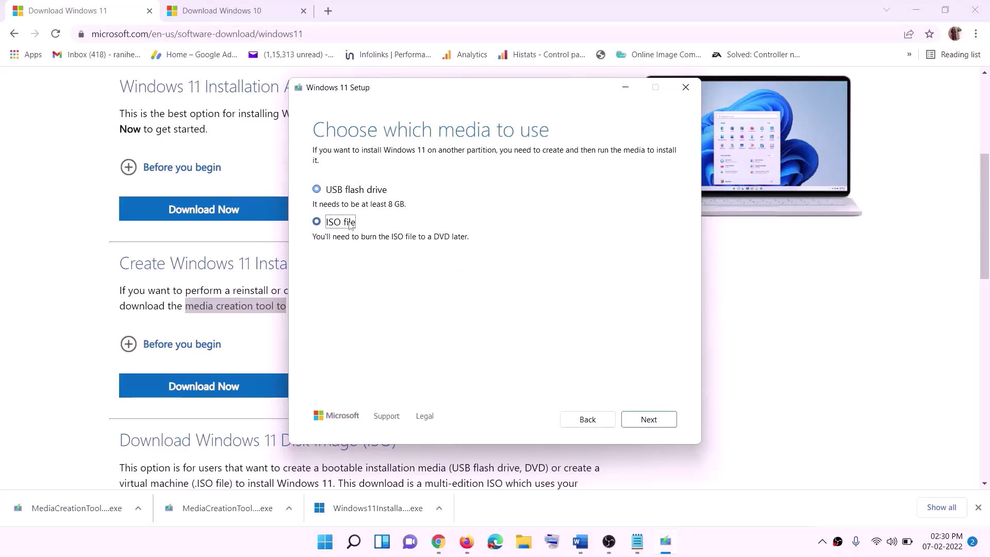
click(655, 419)
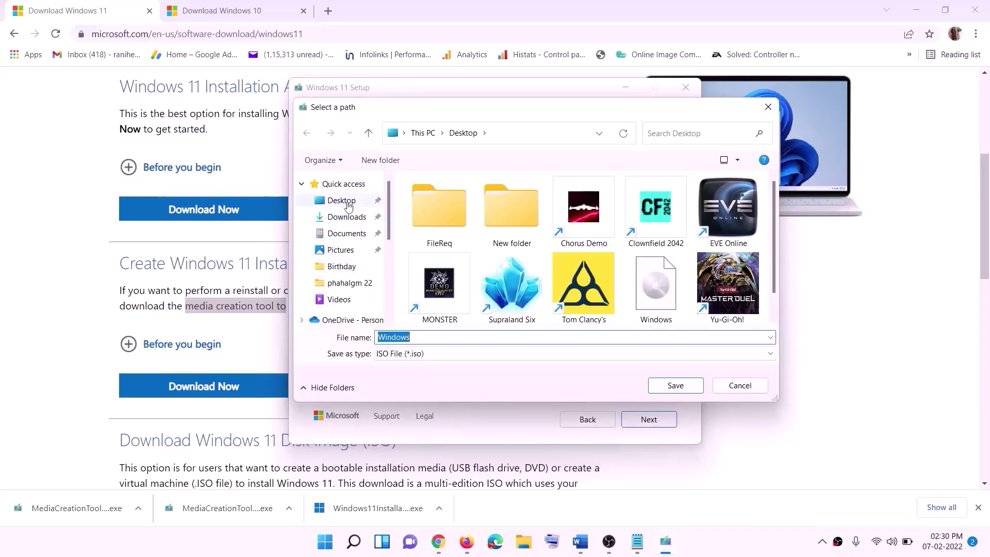
click(340, 202)
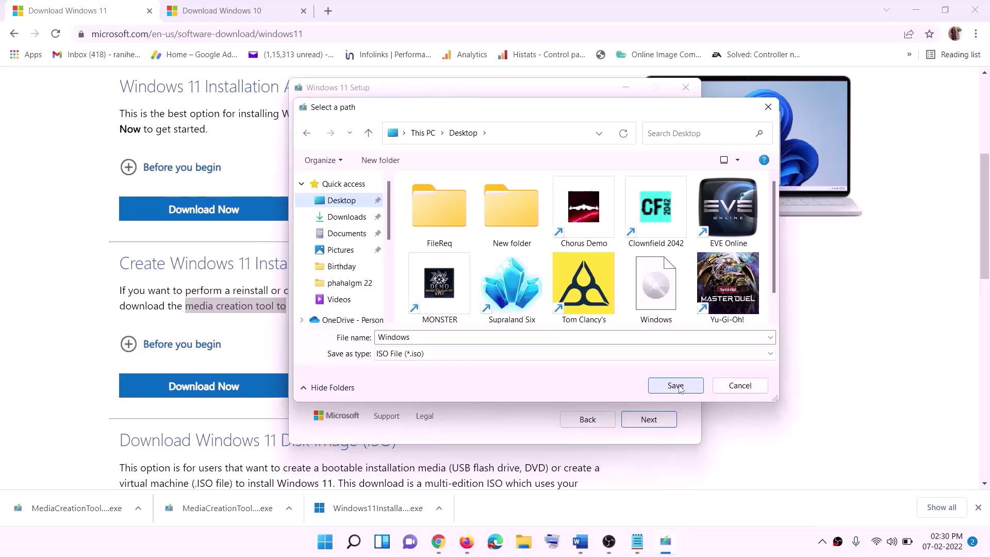
click(698, 540)
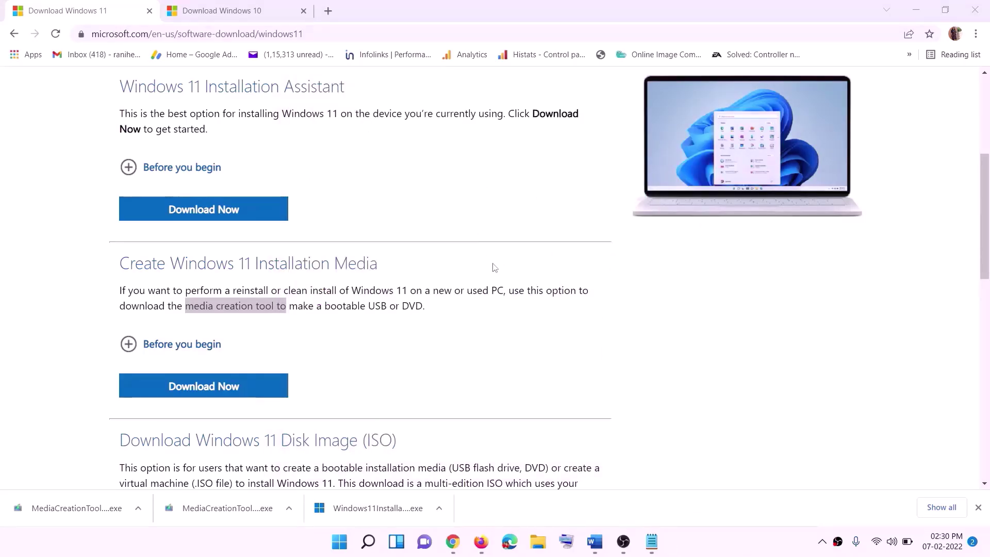
key(super+d)
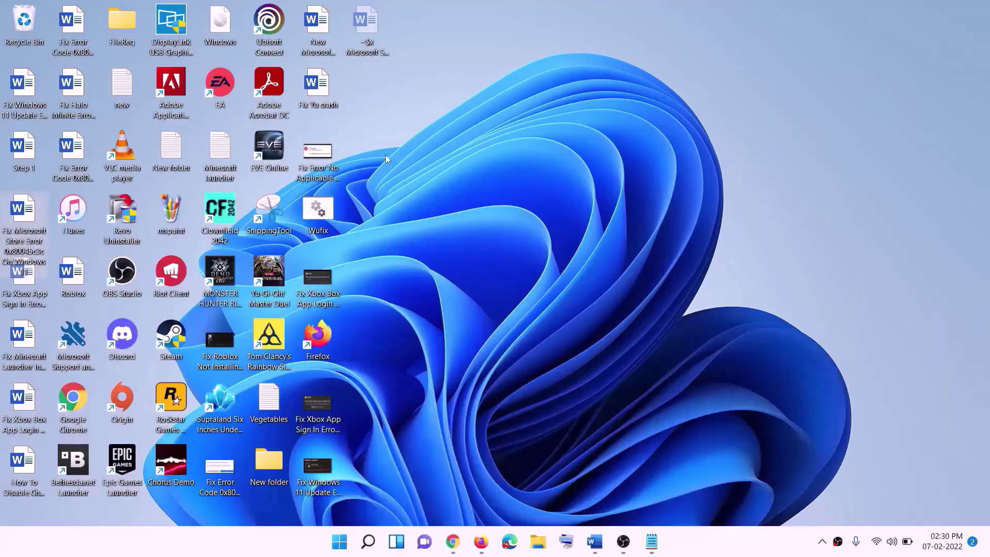
Mount the Windows ISO from the Desktop and run its setup until it starts getting Windows 11 updates.
drag(231, 26, 321, 280)
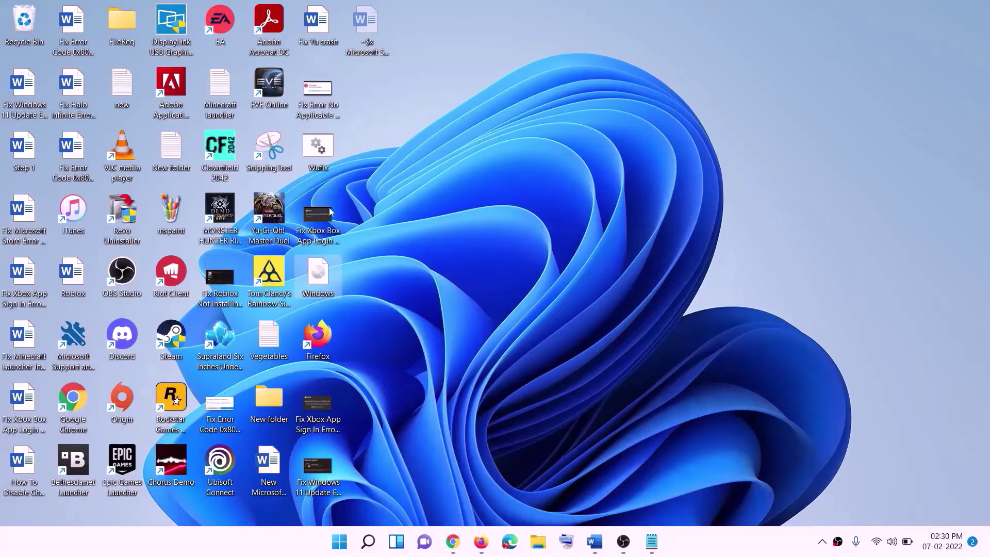
double_click(314, 295)
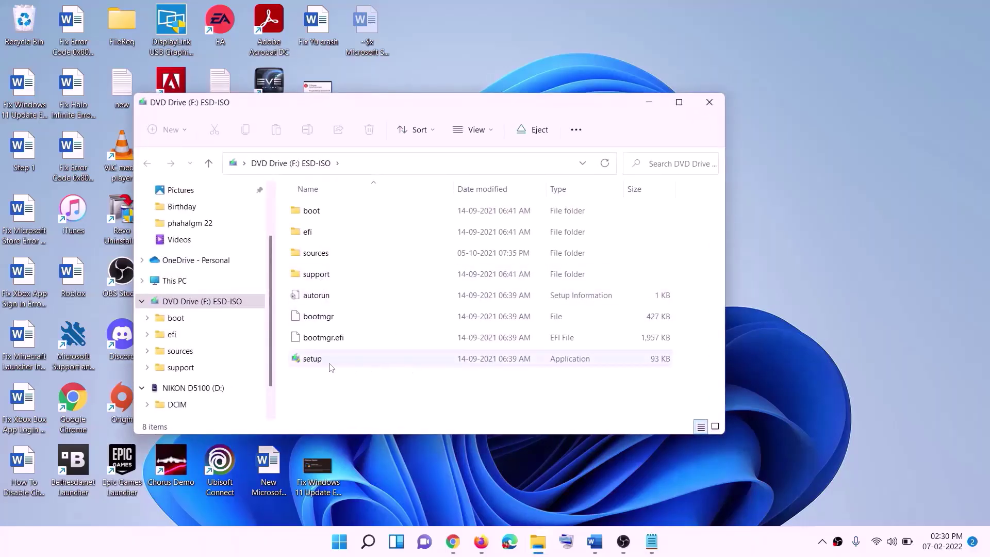
click(312, 362)
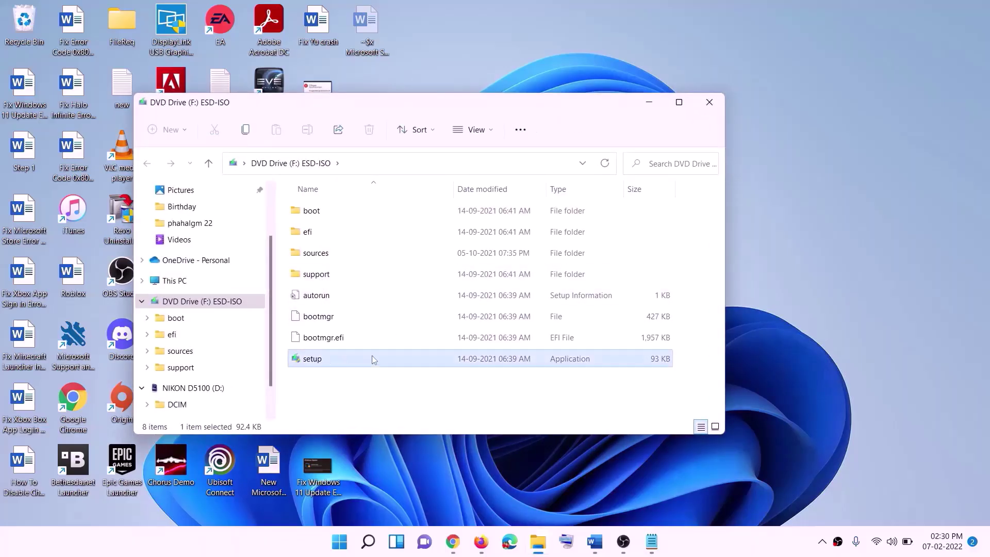
double_click(338, 358)
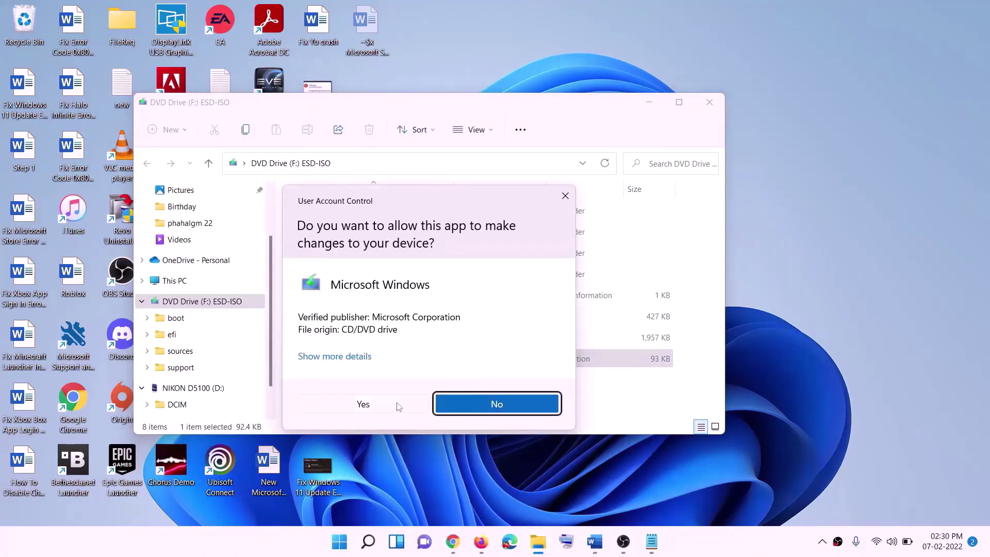
click(398, 405)
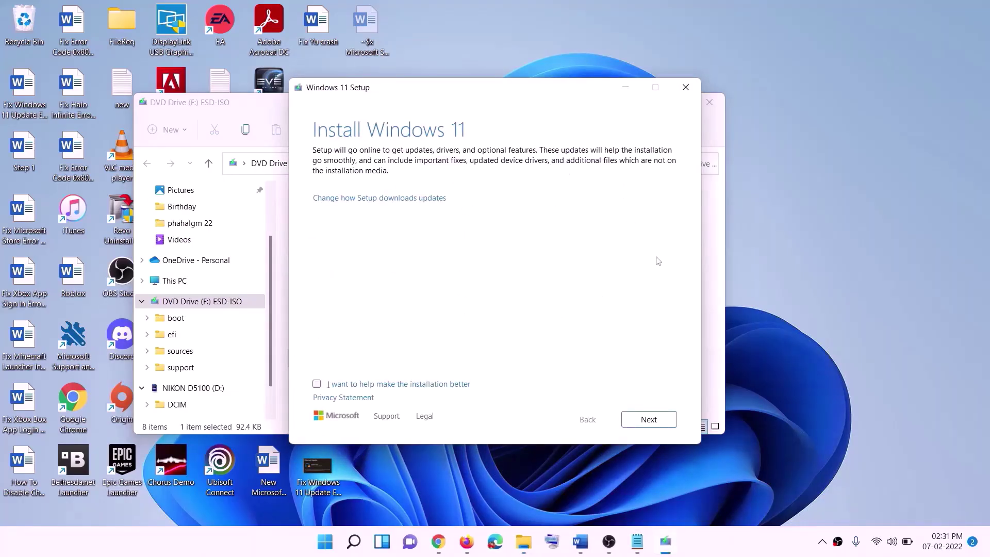
click(653, 420)
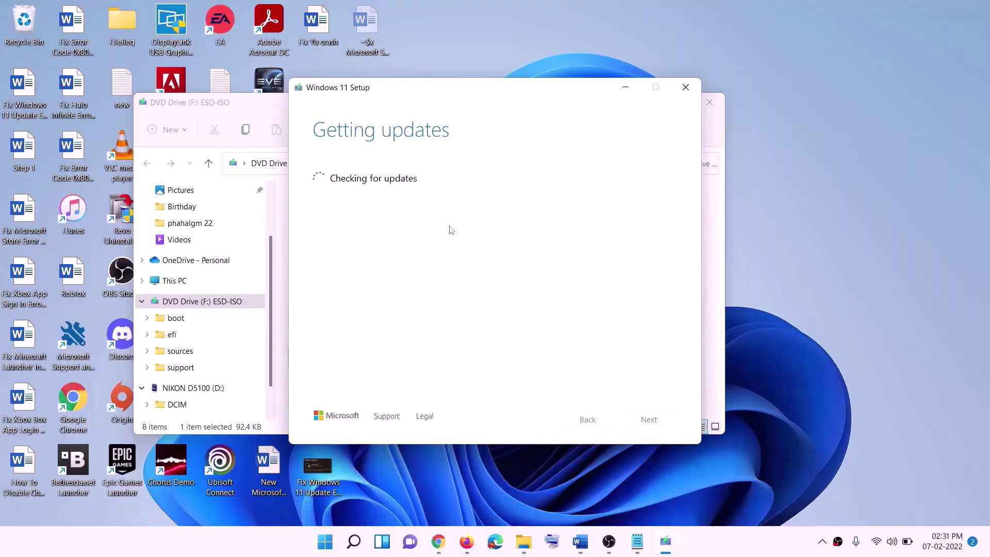
key(alt+Tab)
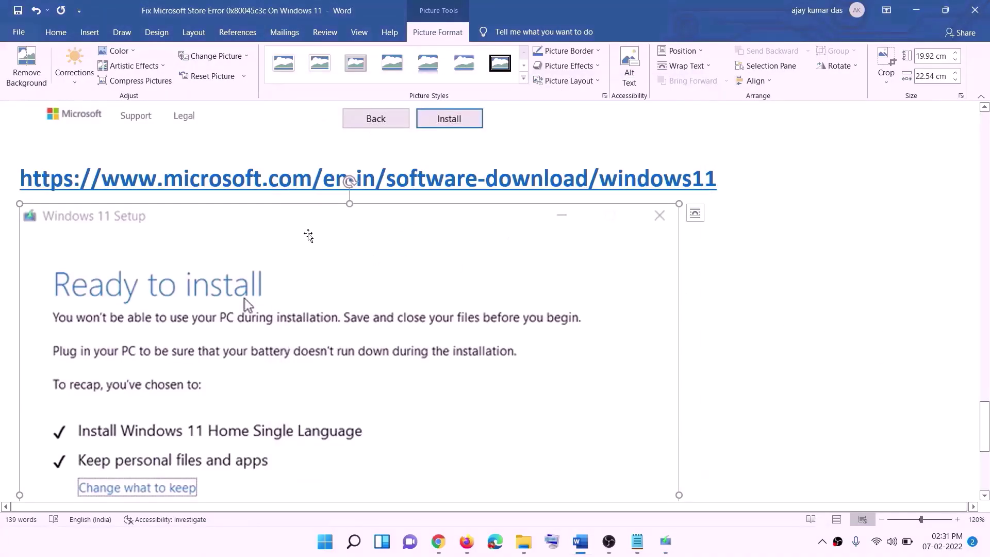
scroll(274, 234, down, 3)
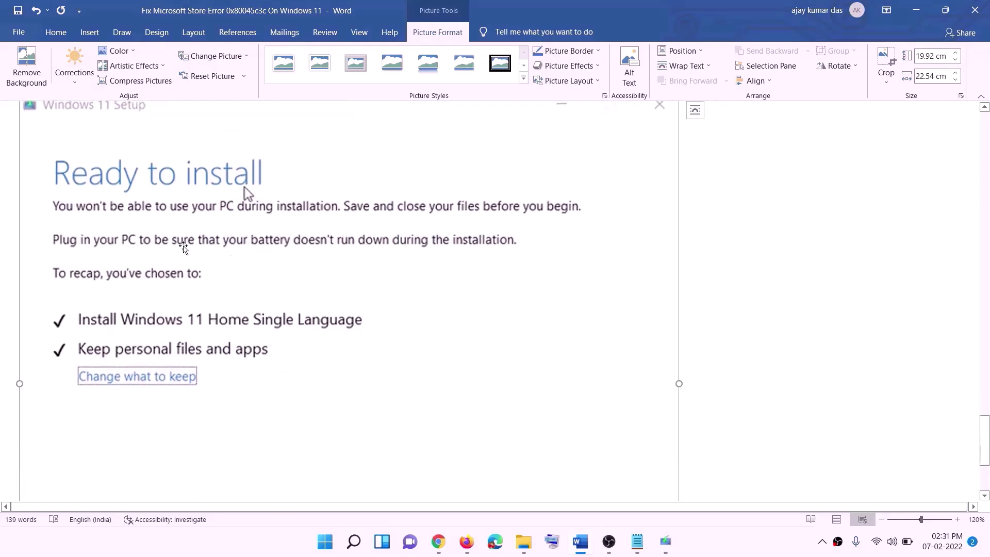
scroll(274, 188, down, 1)
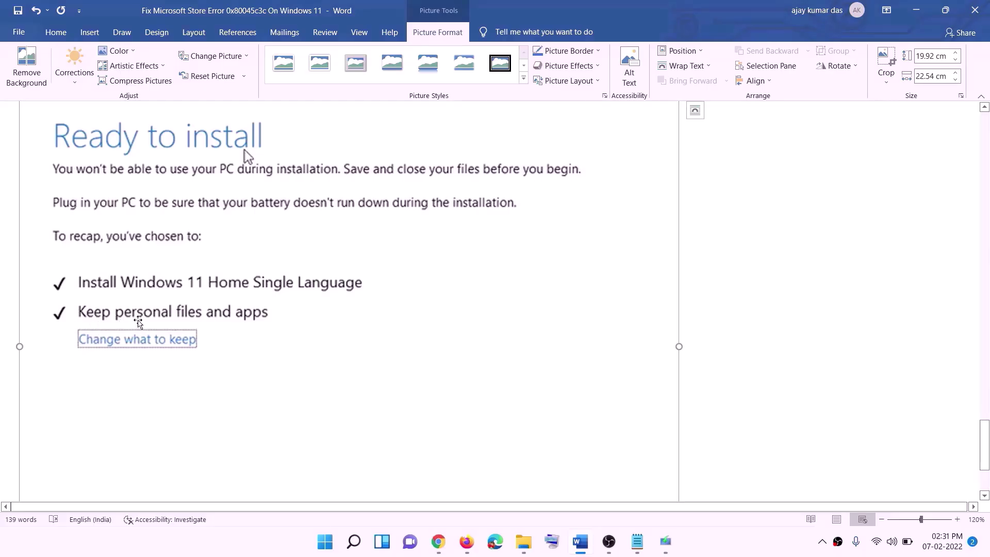
scroll(361, 324, down, 2)
scroll(374, 323, down, 2)
scroll(524, 360, up, 8)
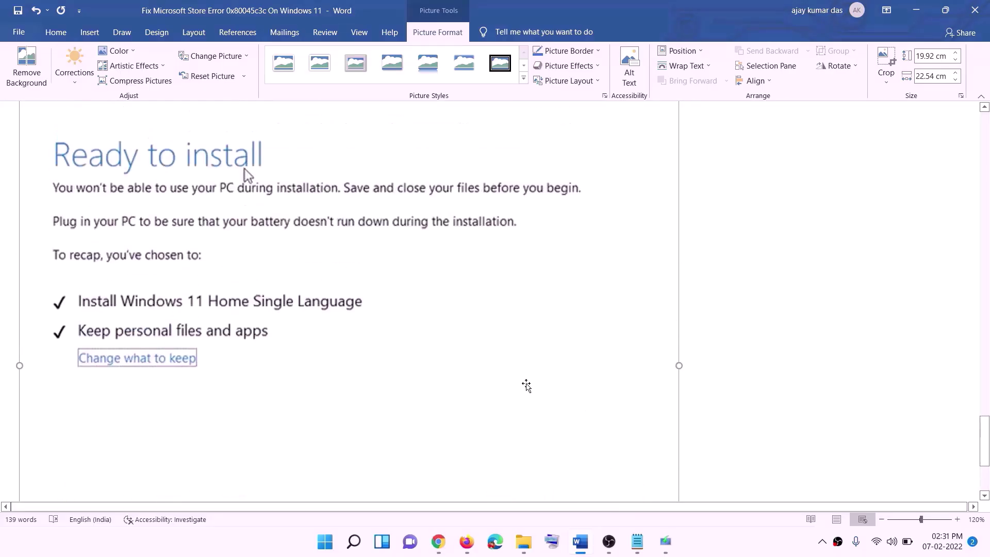